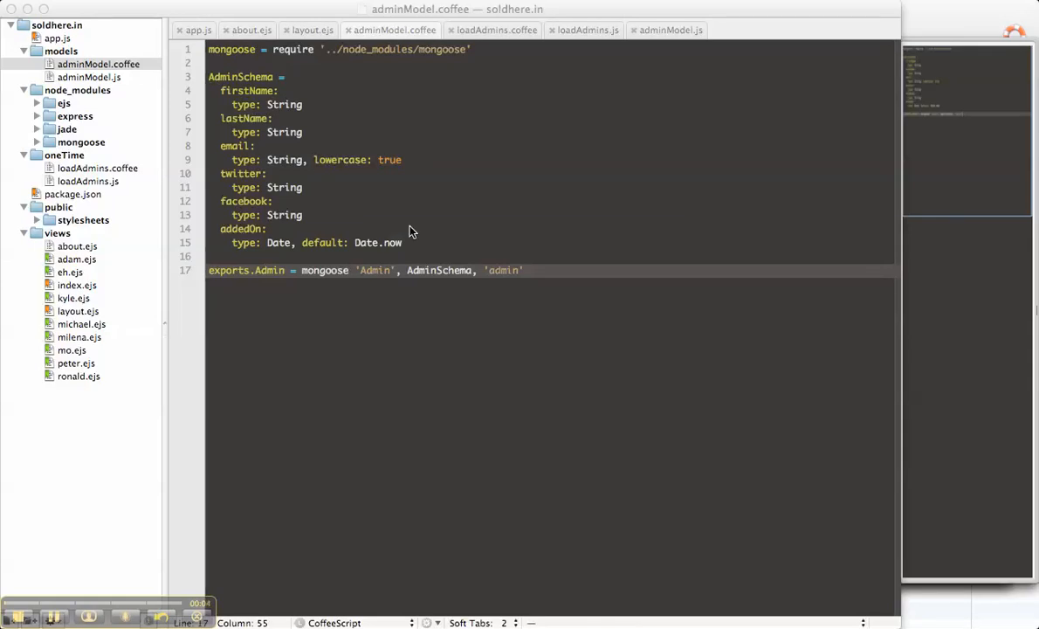
Step: Look up 'exports' in the CoffeeScript documentation in the browser
click(249, 272)
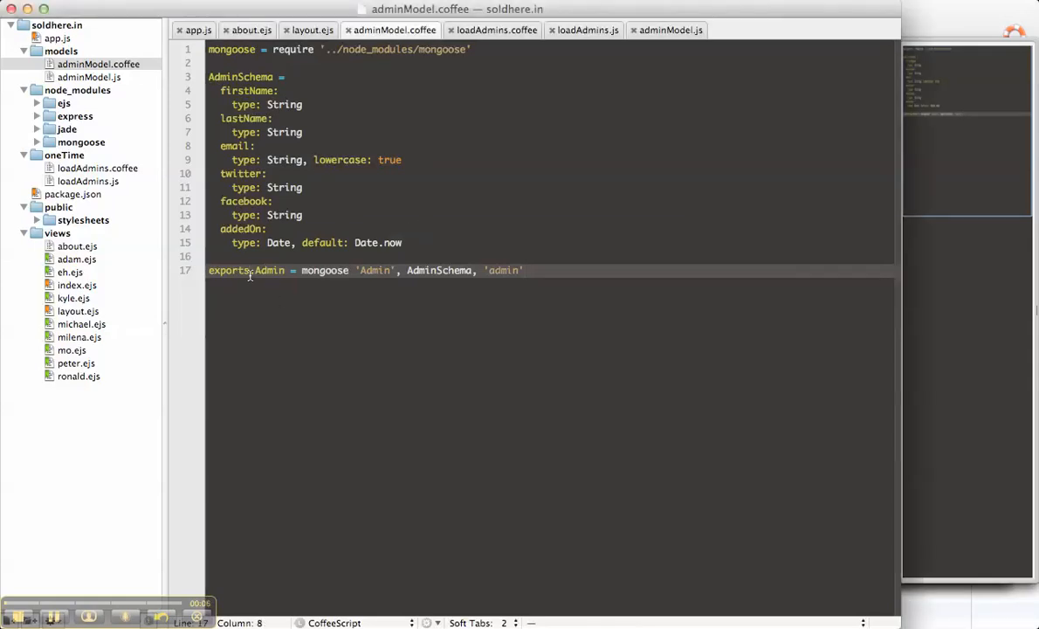
key(super+Tab)
click(303, 99)
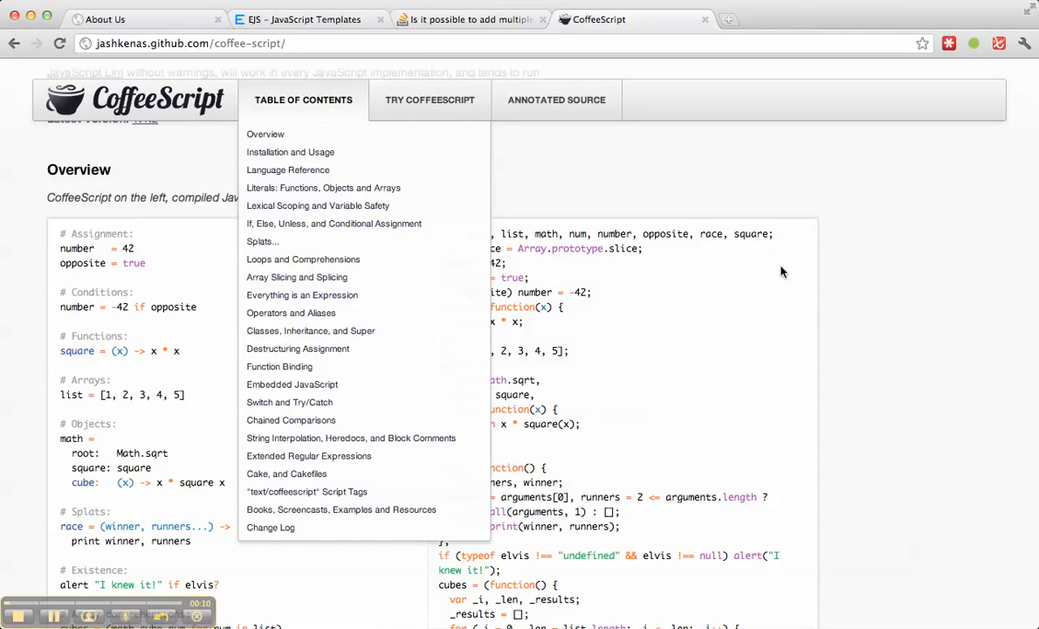
click(724, 245)
key(super+f)
text(expor)
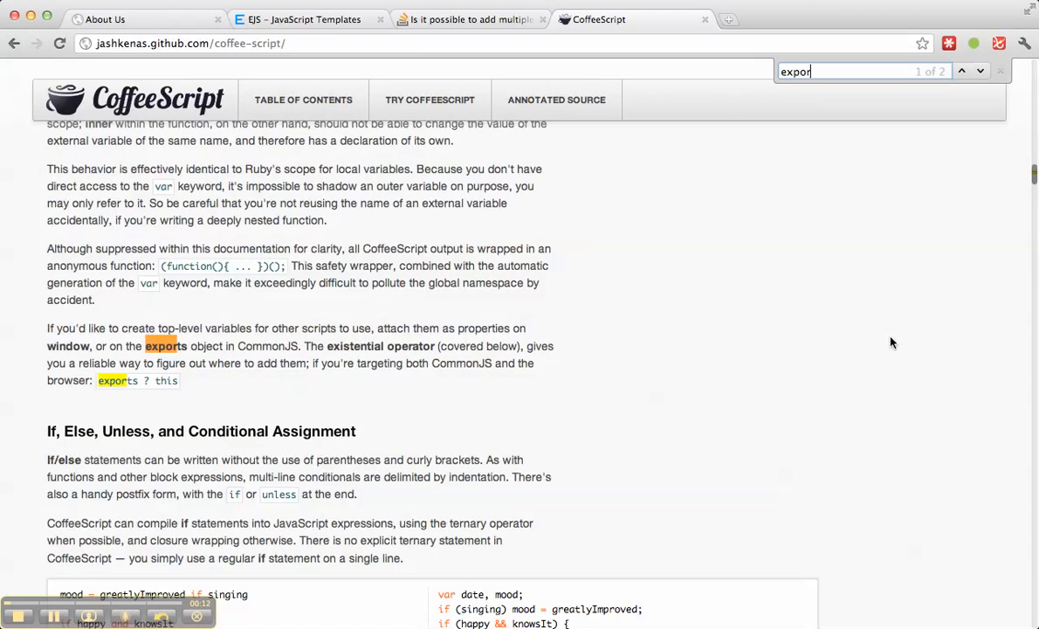
text(t)
key(Return)
key(Return)
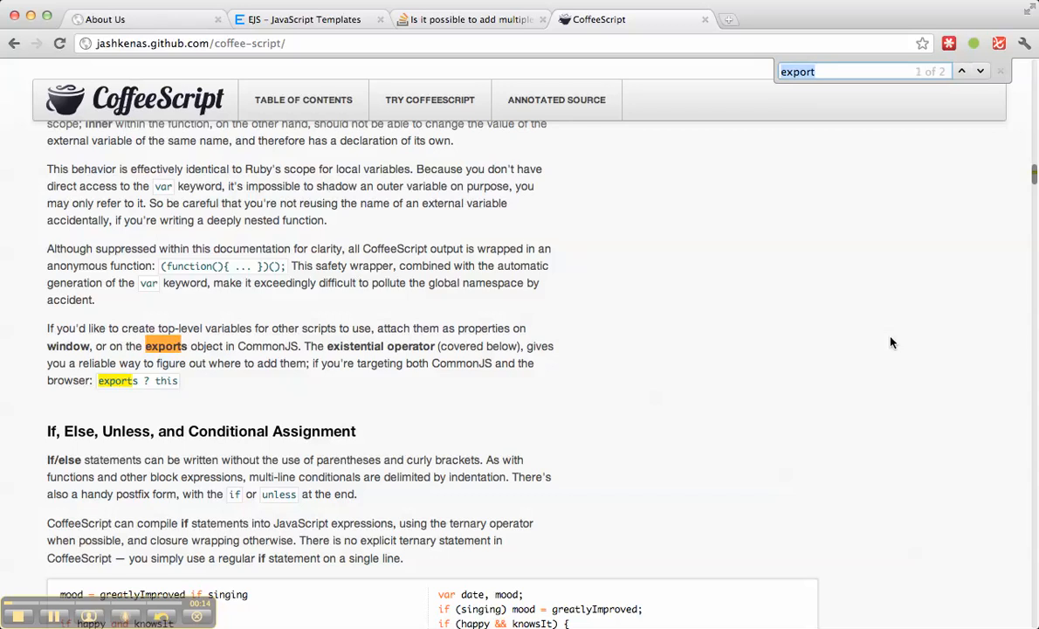
key(Return)
Step: Preview adminModel.coffee compiled to JavaScript with Cmd+B, then switch away
key(super+Tab)
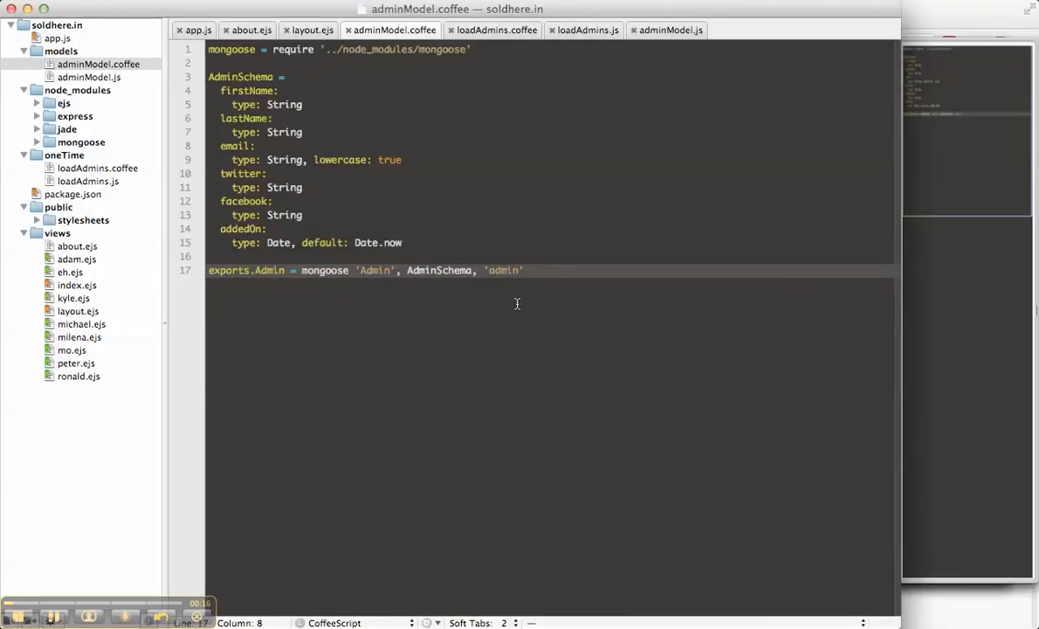
key(super+b)
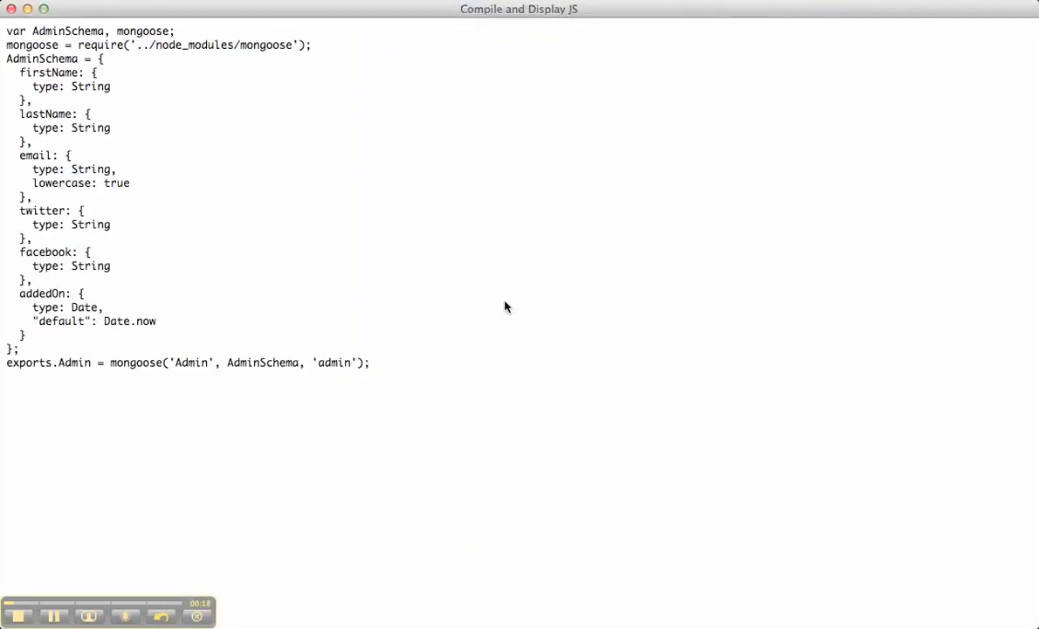
key(Escape)
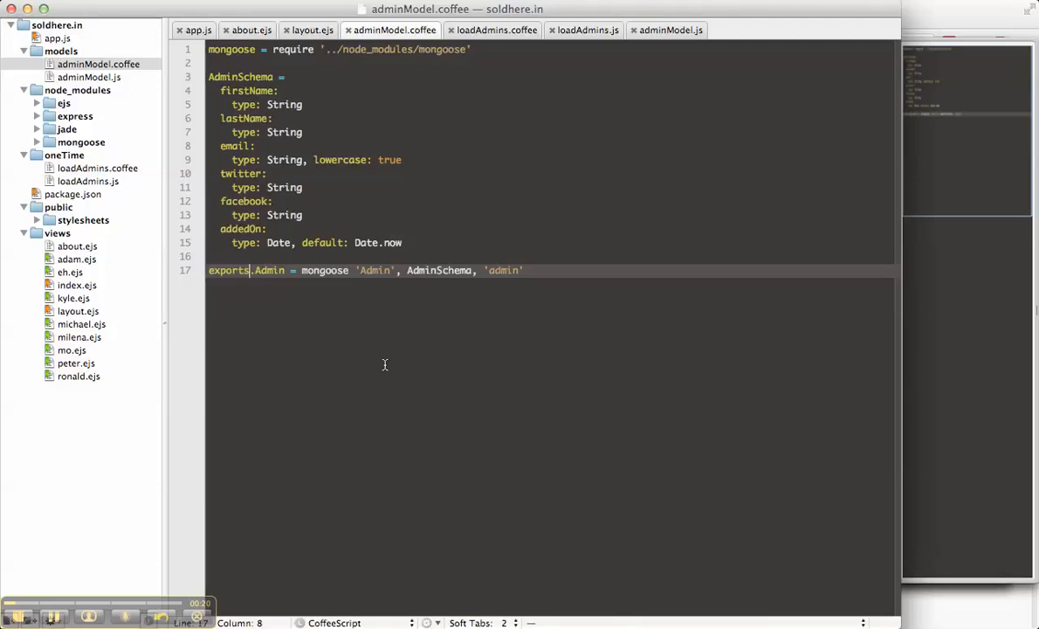
key(super+Tab)
Step: List the oneTime folder in the terminal, showing loadAdmins.coffee and loadAdmins.js, and return to TextMate
key(super+Tab)
key(super+Tab)
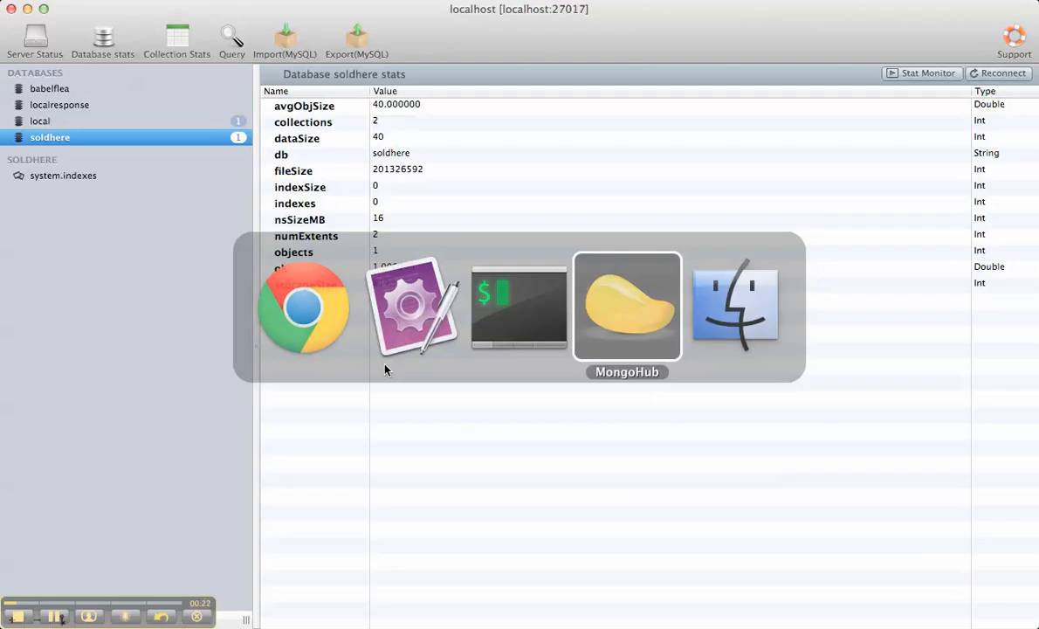
key(super+Tab)
text(ls)
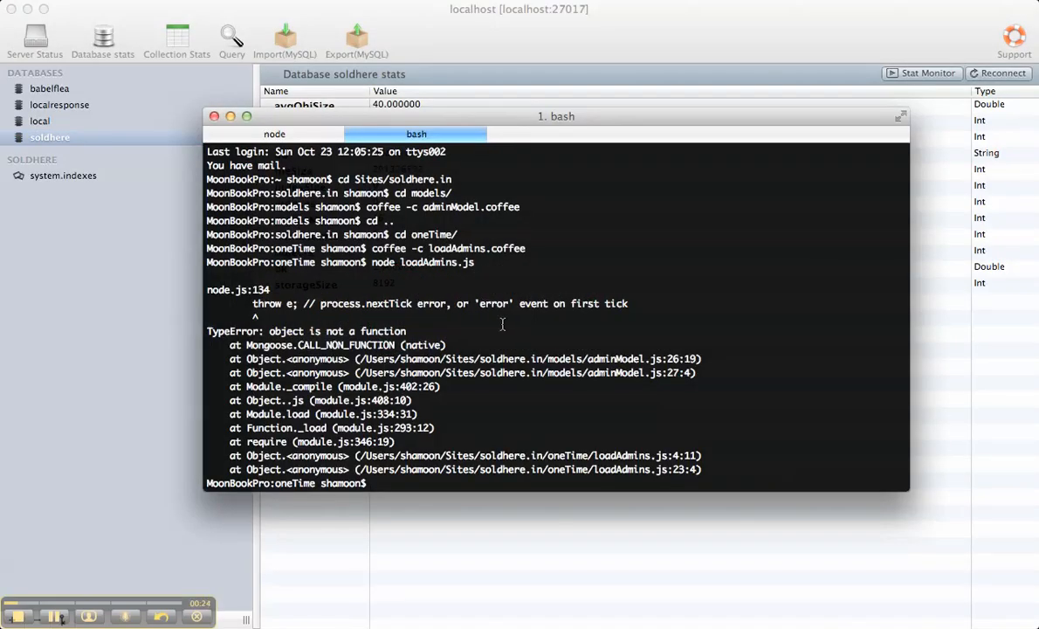
key(Return)
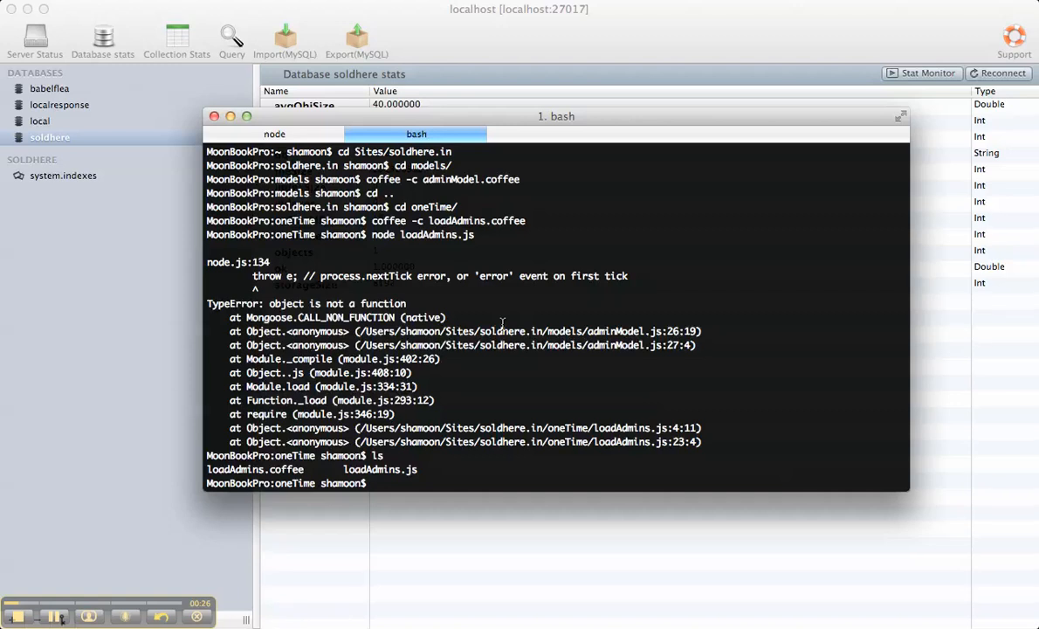
key(super+Tab)
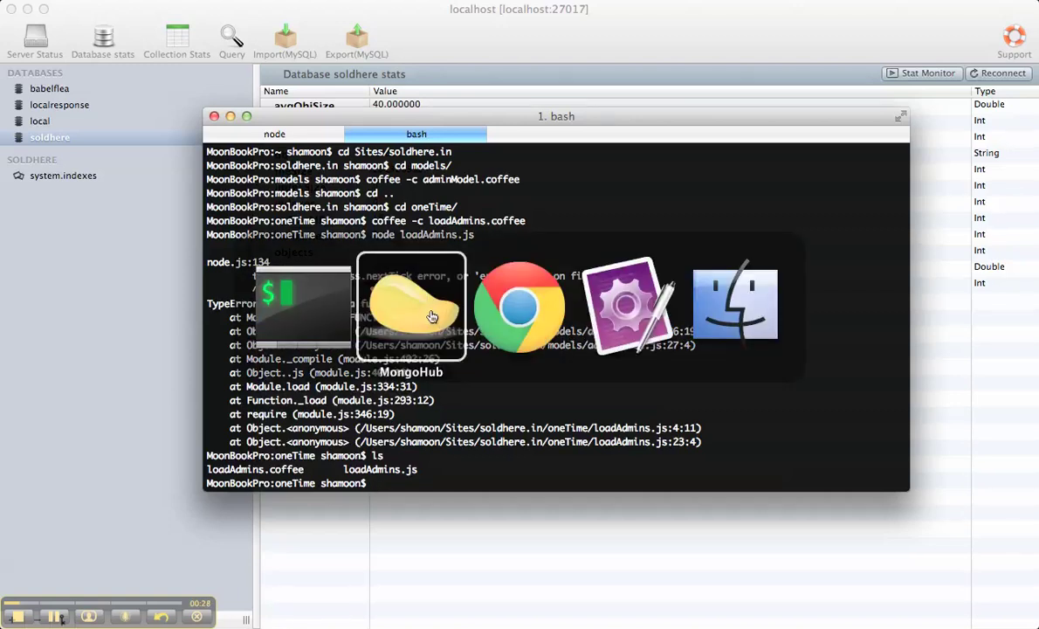
key(super+Tab)
key(super+Tab)
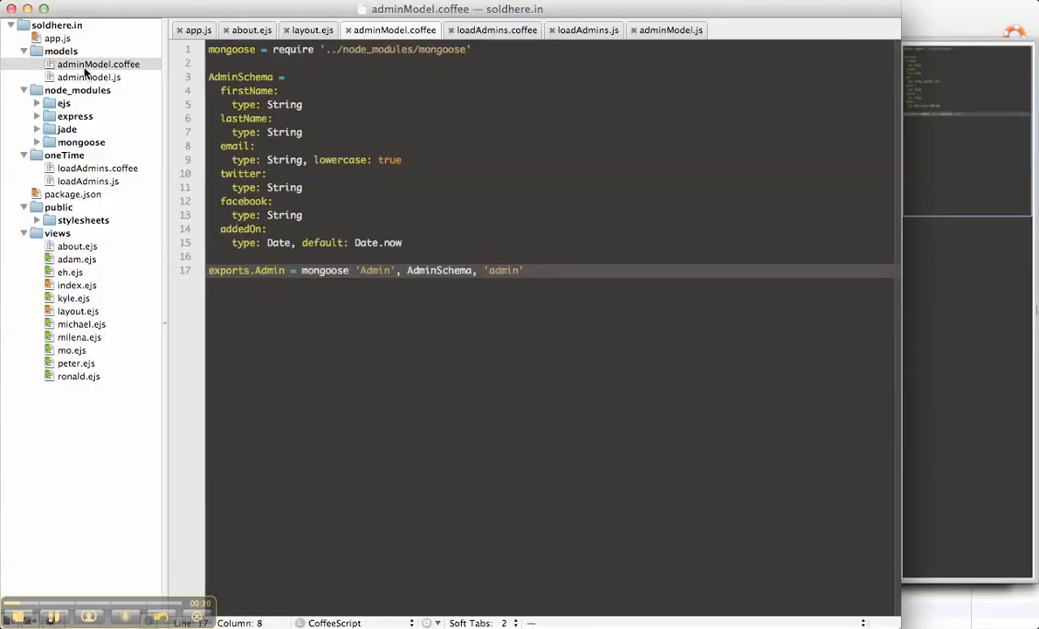
Step: Inspect the compiled adminModel.js at its mongoose call on line 26 and its require path
click(87, 63)
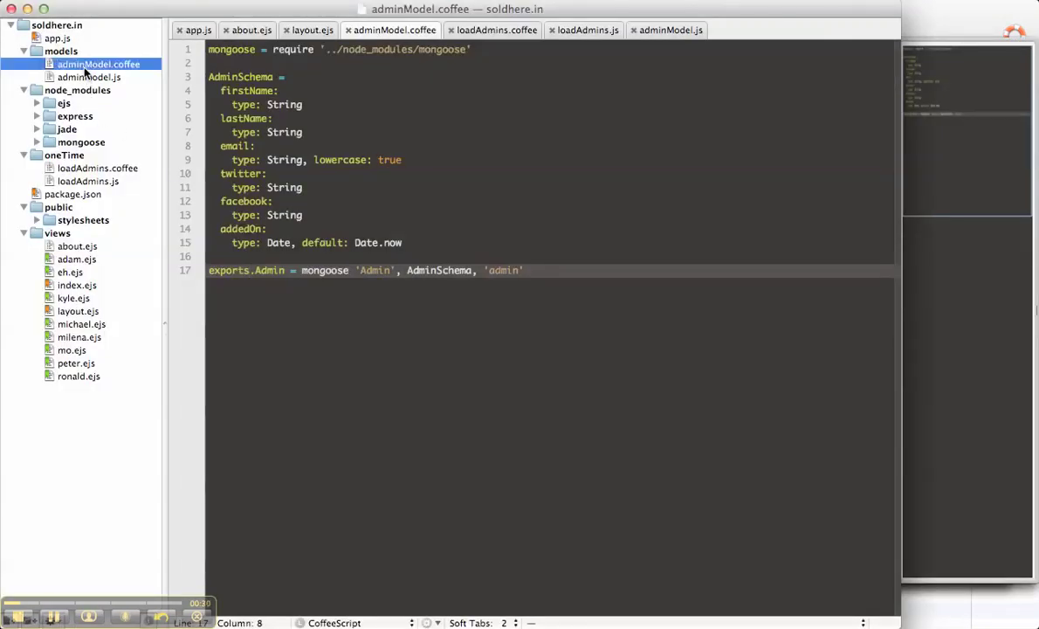
click(301, 432)
click(351, 395)
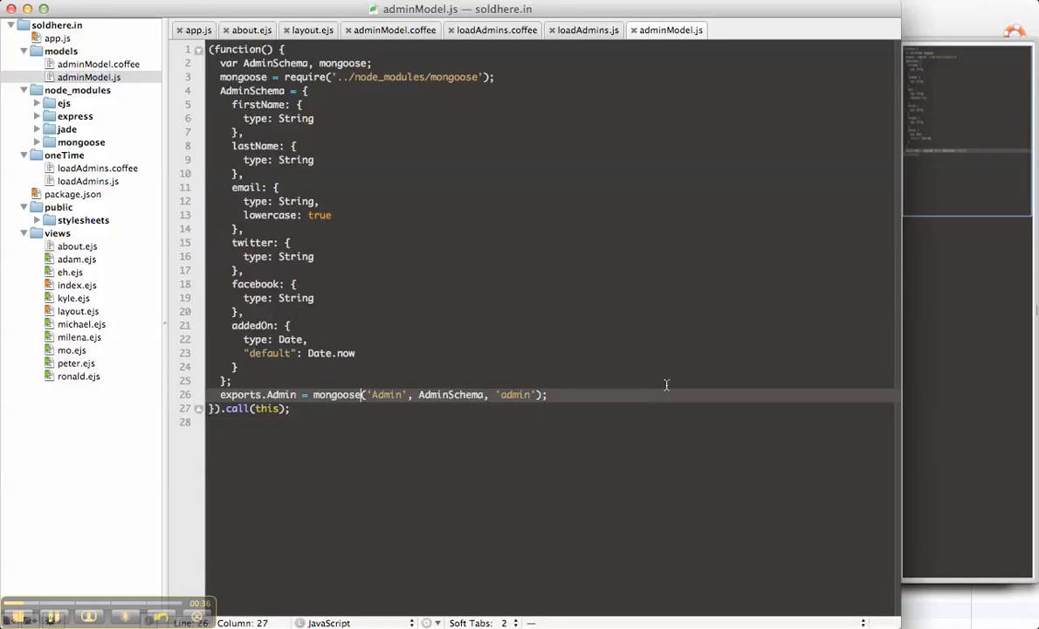
click(346, 79)
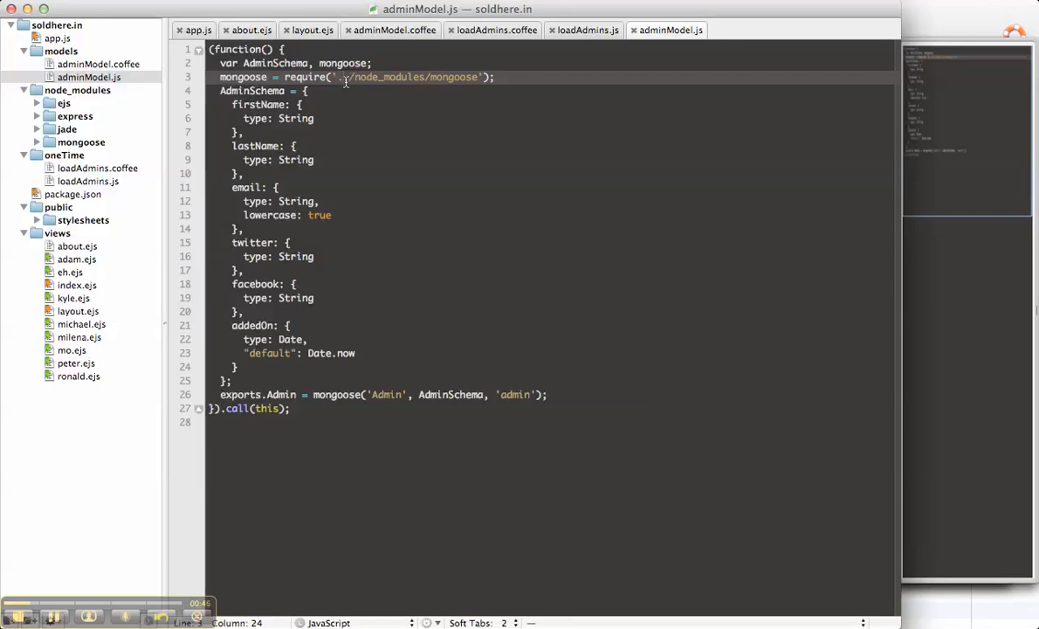
key(super+Tab)
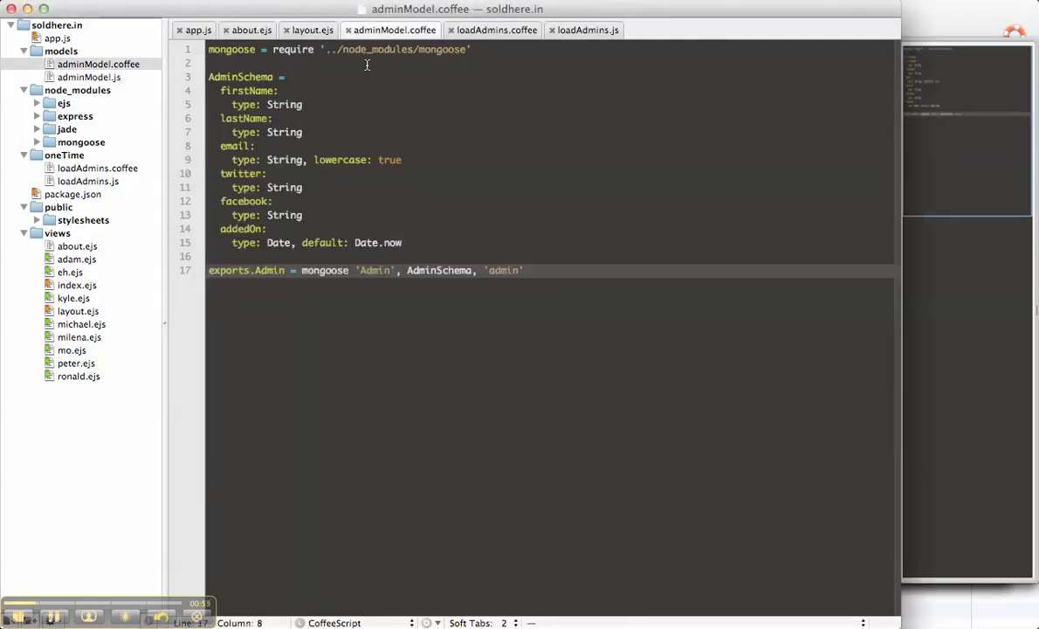
Step: Edit line 3 so AdminSchema is a new mongoose.Schema
click(341, 76)
text(new)
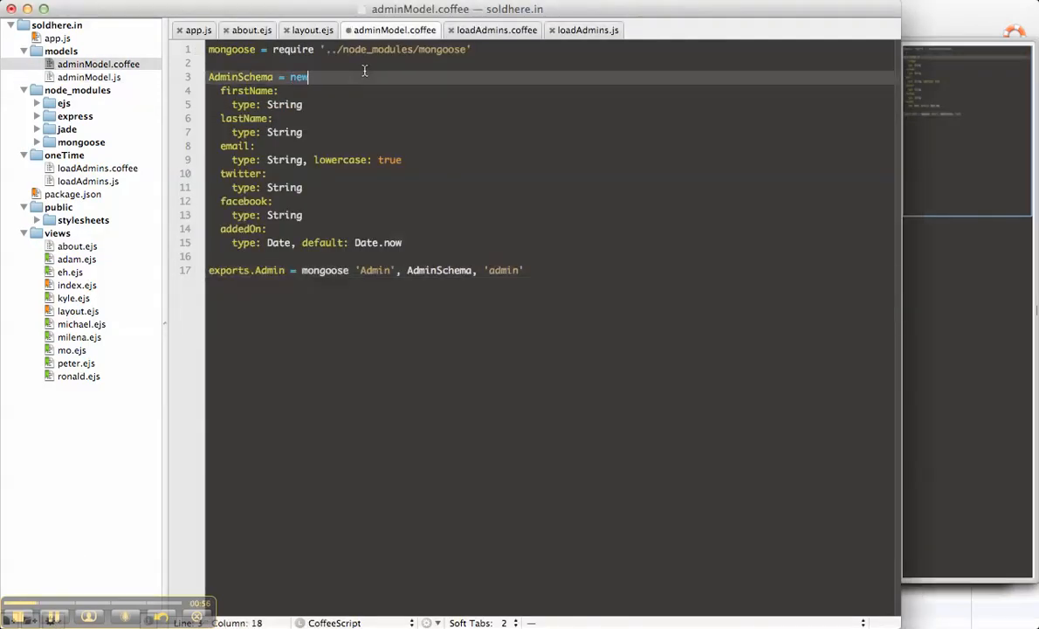
text( mongoose.Schema)
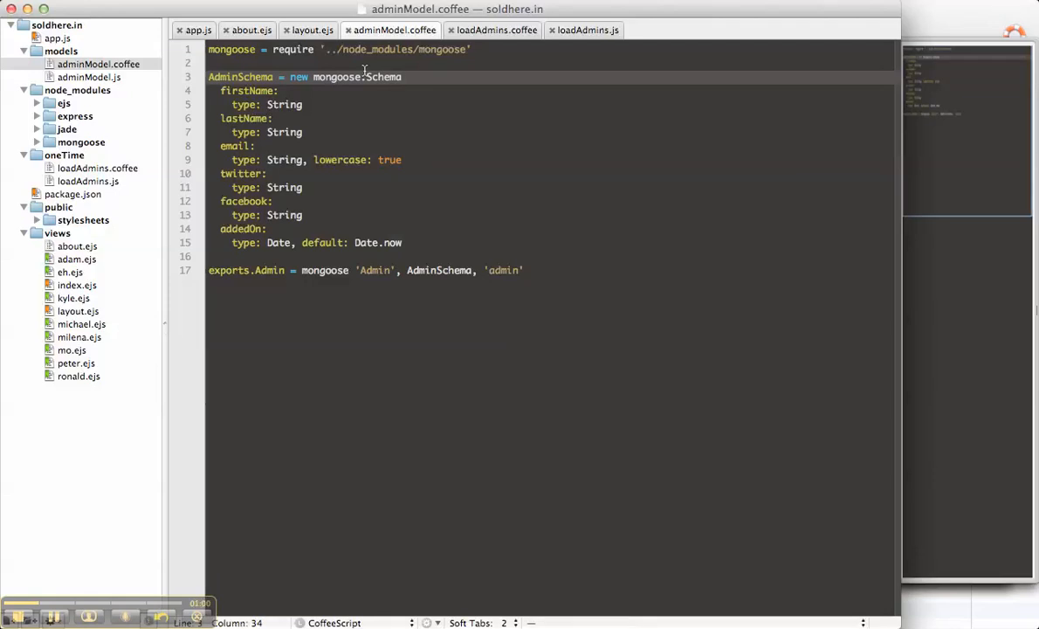
Step: Move into the models folder and run coffee -c adminModel.coffee
key(super+Tab)
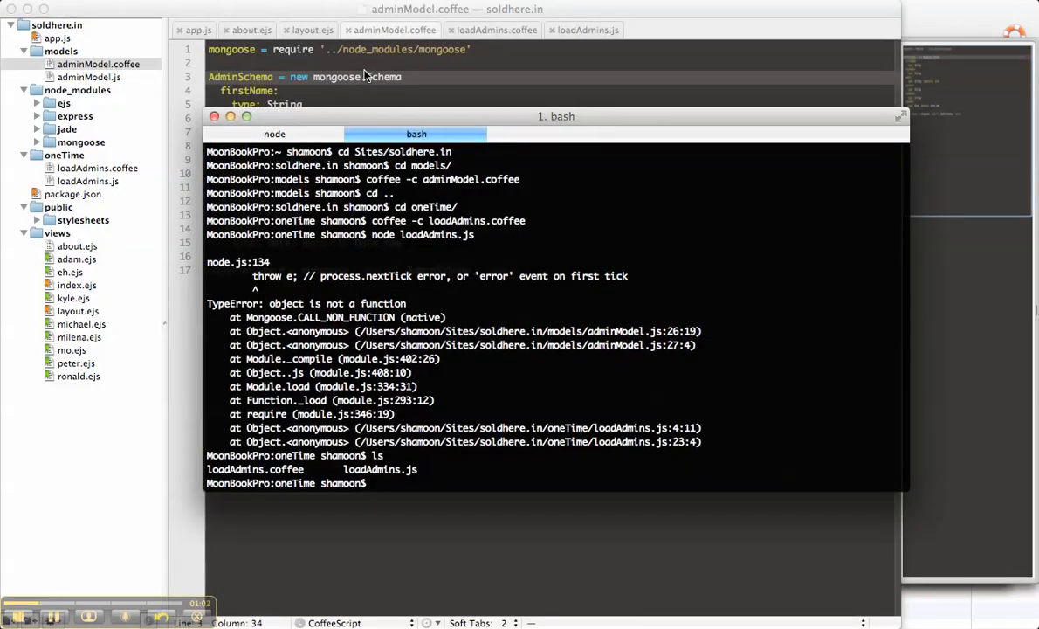
text(cd ..)
text(/models/)
key(Return)
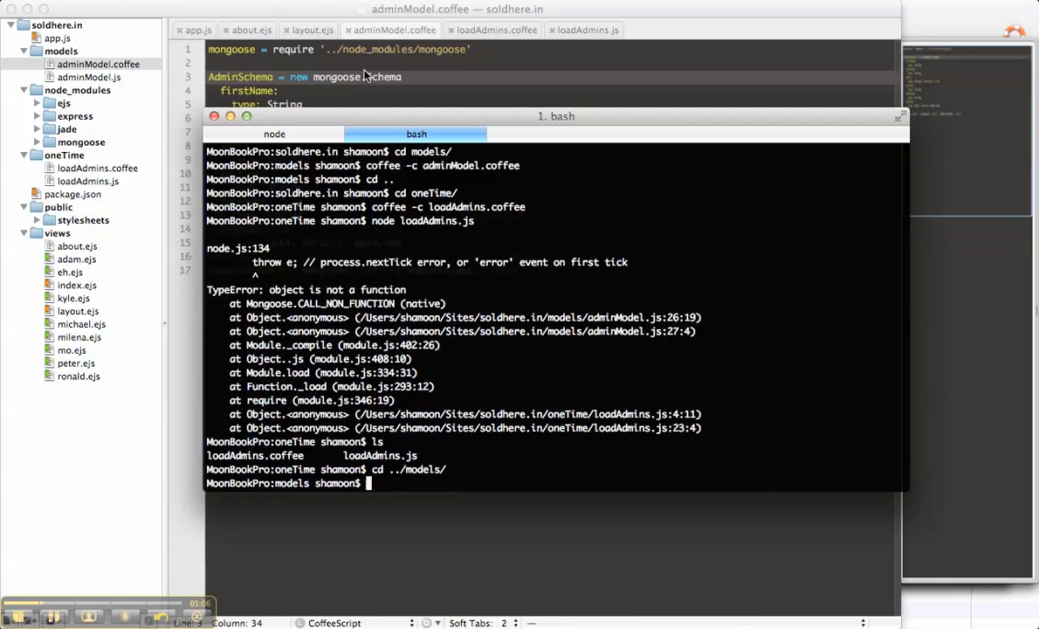
key(Up)
key(Up)
key(Up)
key(Up)
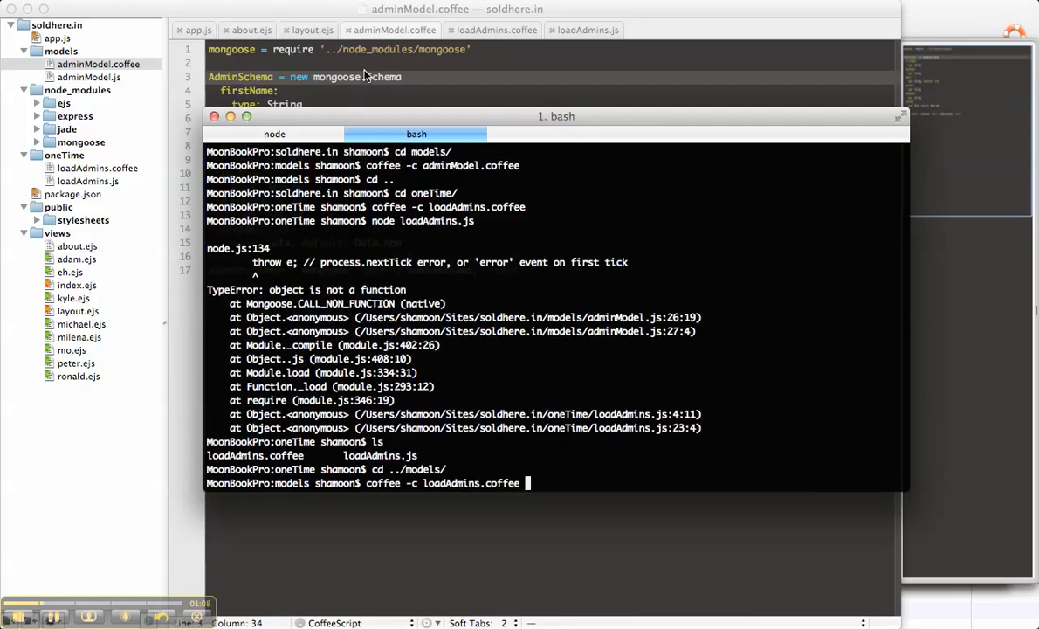
key(Up)
key(Up)
key(Up)
key(Return)
Step: Review the recompiled adminModel.js schema fields and close the loadAdmins.js tab
click(447, 172)
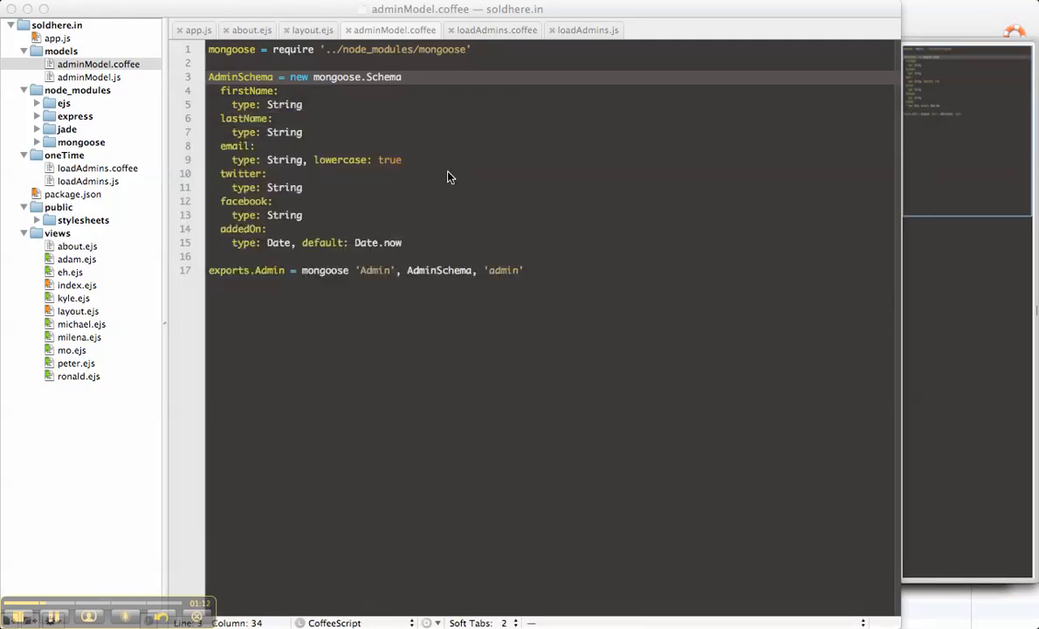
click(89, 77)
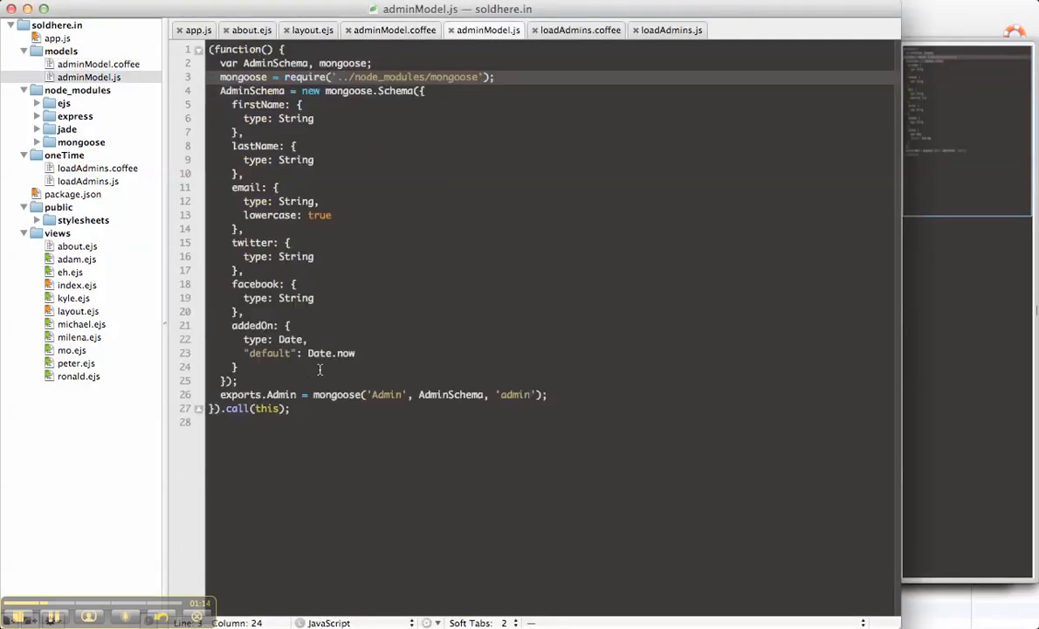
click(371, 445)
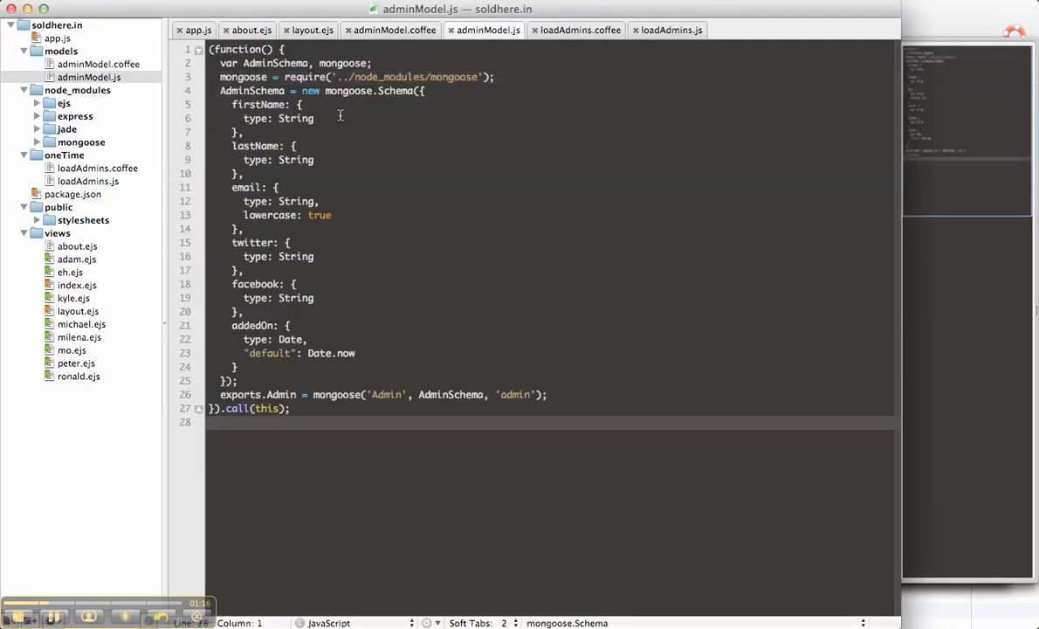
drag(301, 90, 253, 229)
click(445, 338)
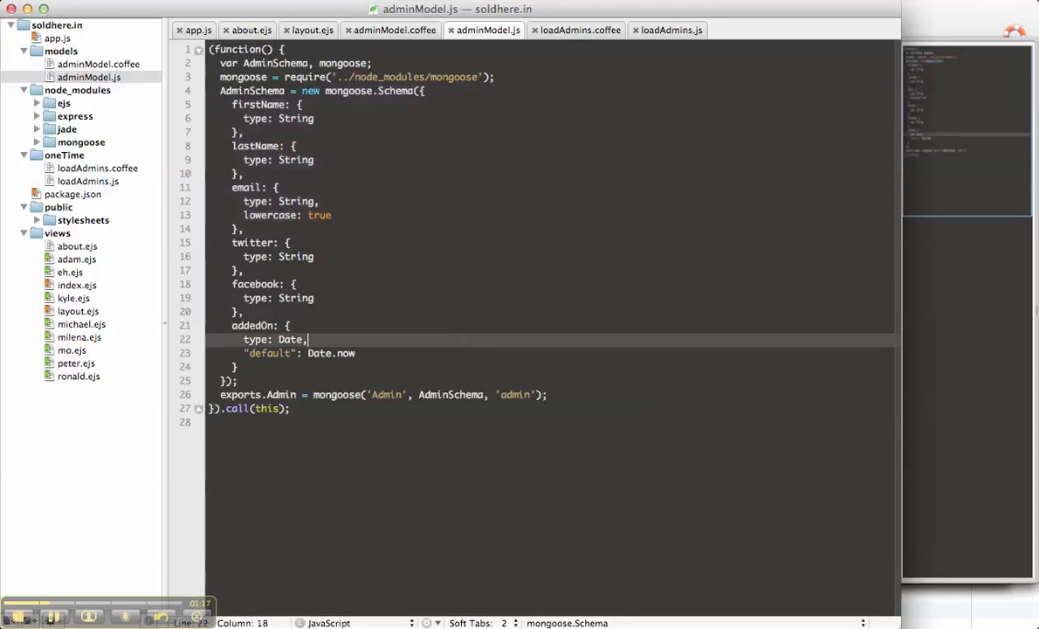
click(636, 30)
key(super+Tab)
text(cd ..)
Step: Run node loadAdmins.js from oneTime, then add .model after mongoose in adminModel.coffee
key(Return)
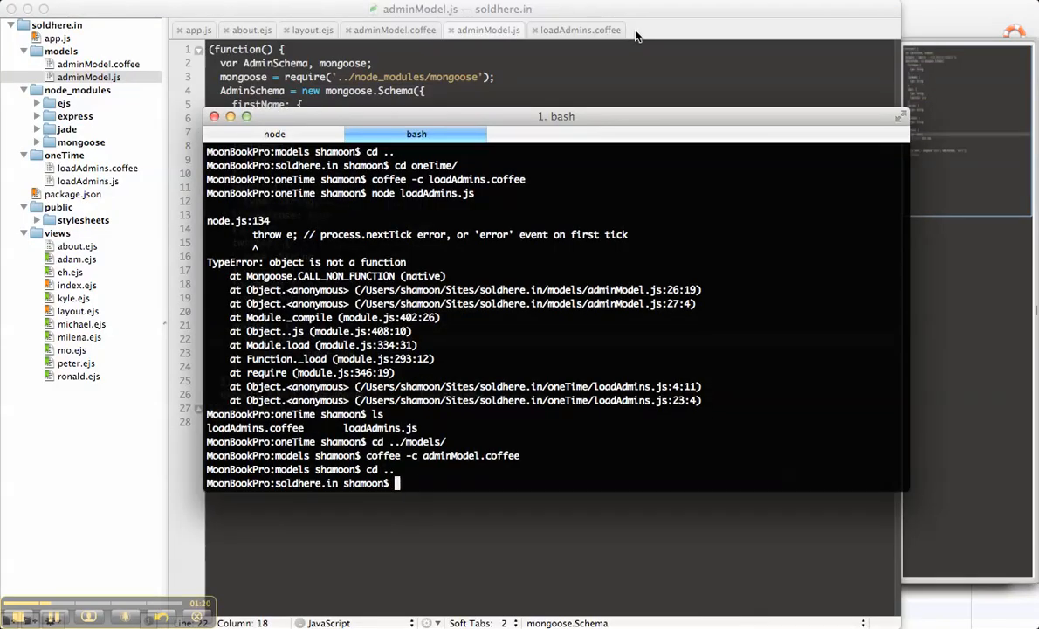
text(cd oneTime/)
key(Return)
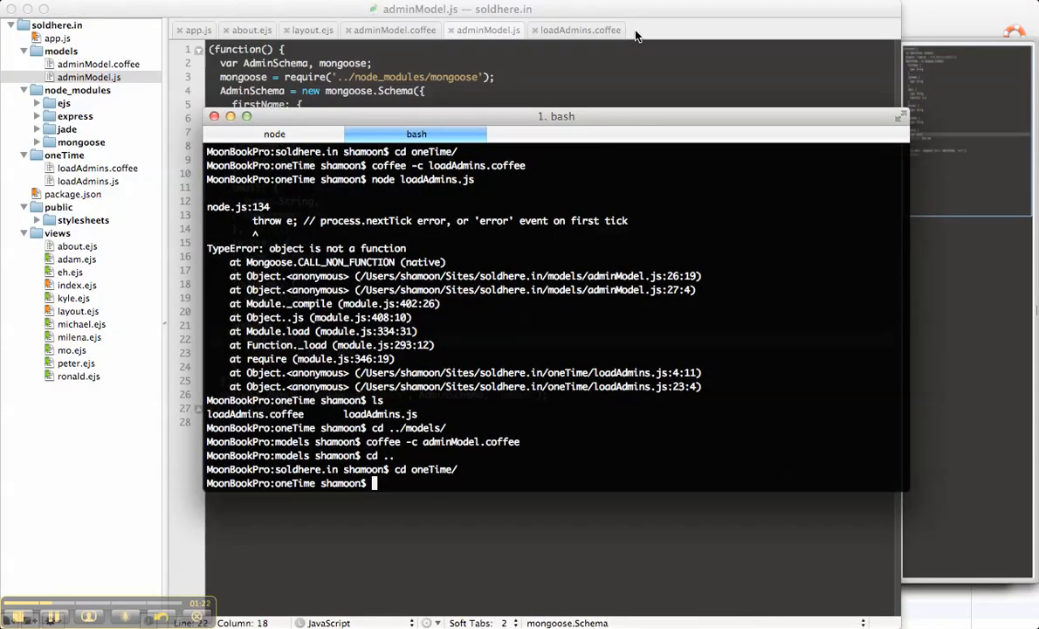
text(node )
text(loadAdmins.)
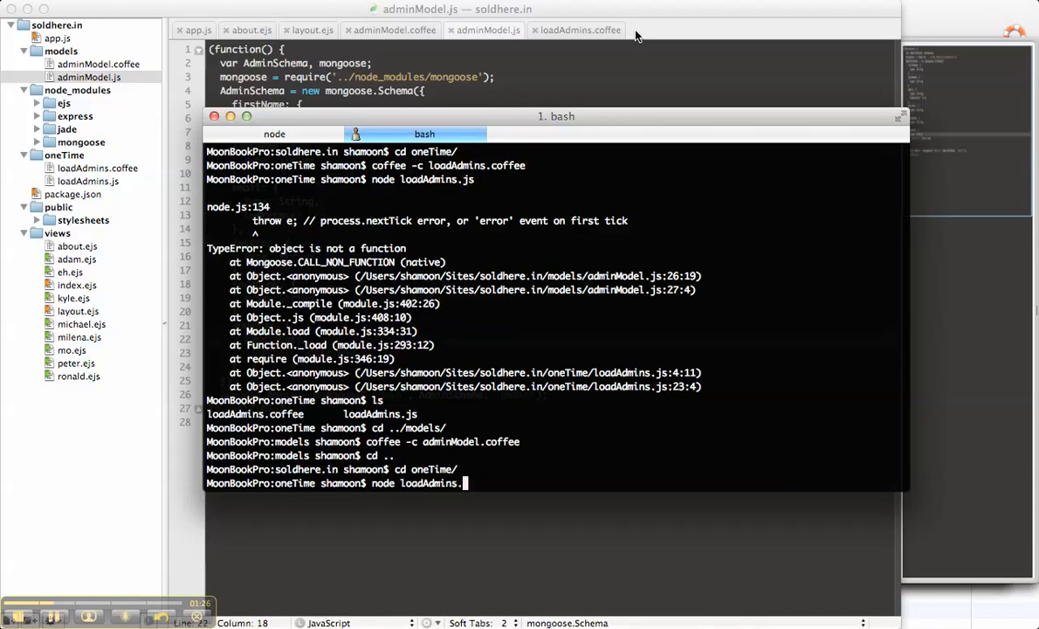
text(js)
key(Return)
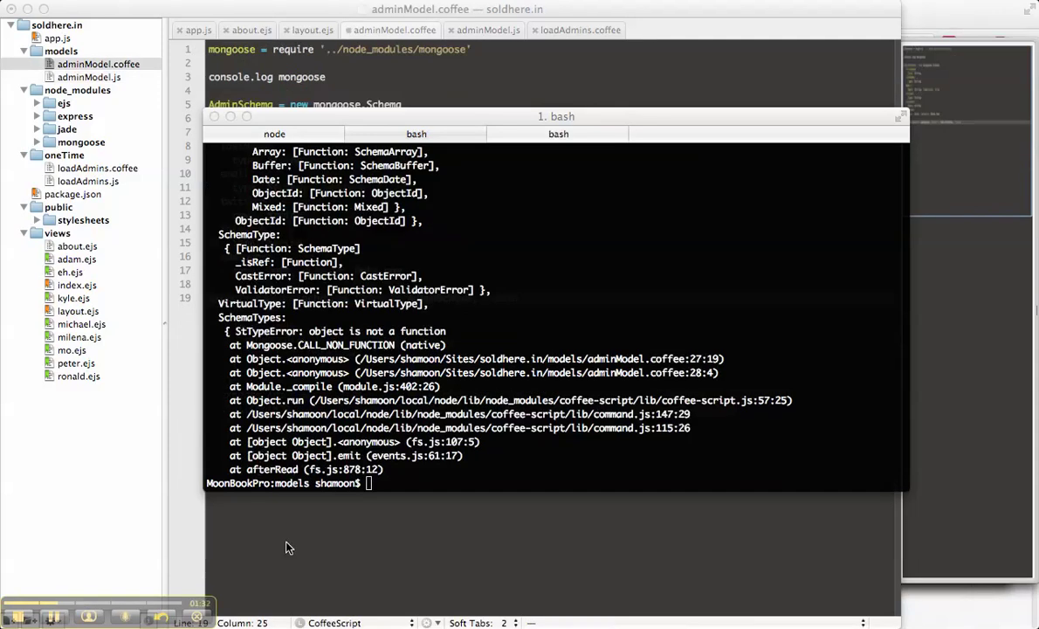
key(super+Tab)
text(.)
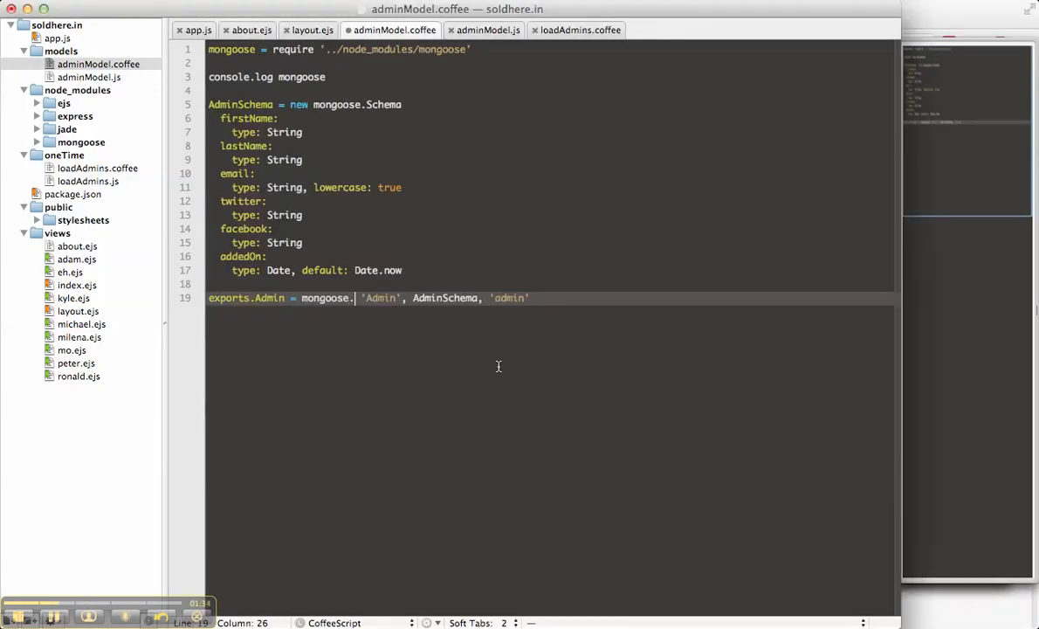
text(model)
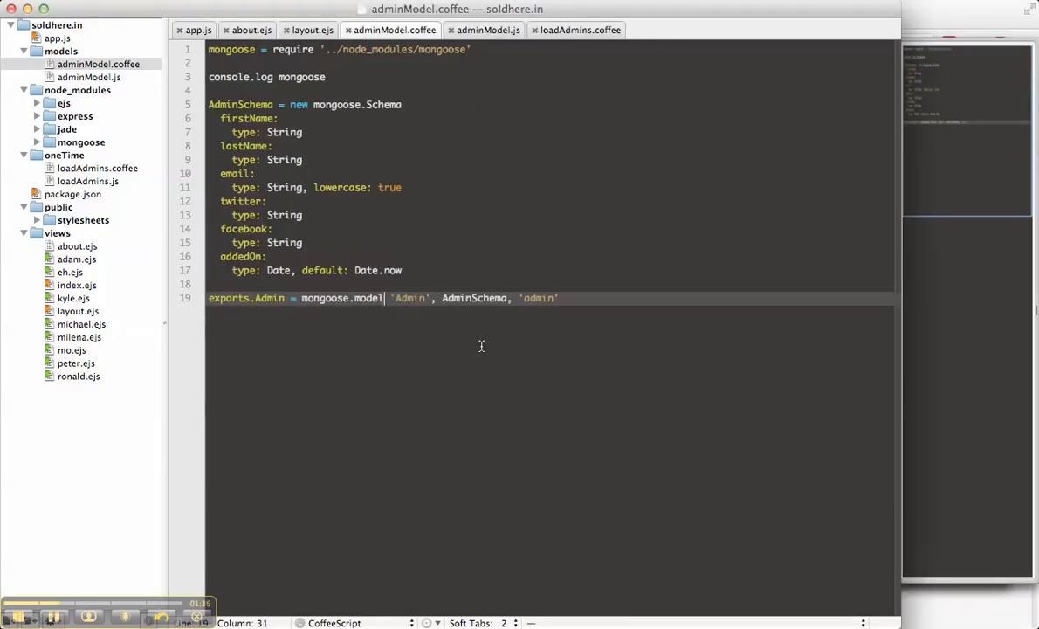
key(super+Tab)
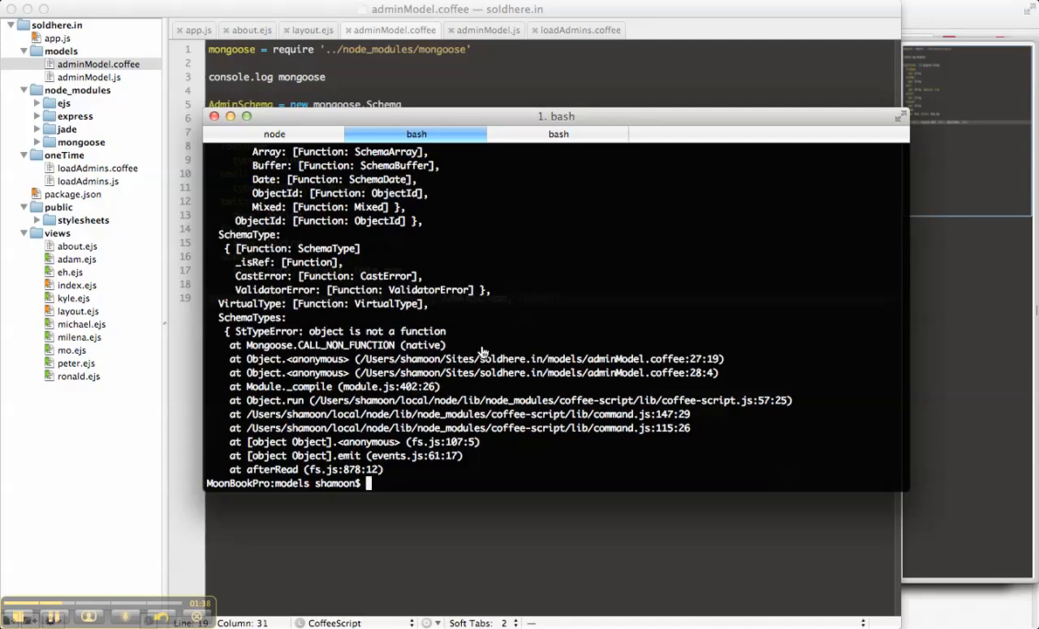
Step: Check the working folder with pwd and compile adminModel with coffee -c
key(super+Tab)
key(super+Tab)
text(pwd)
key(Return)
text(coffee -c )
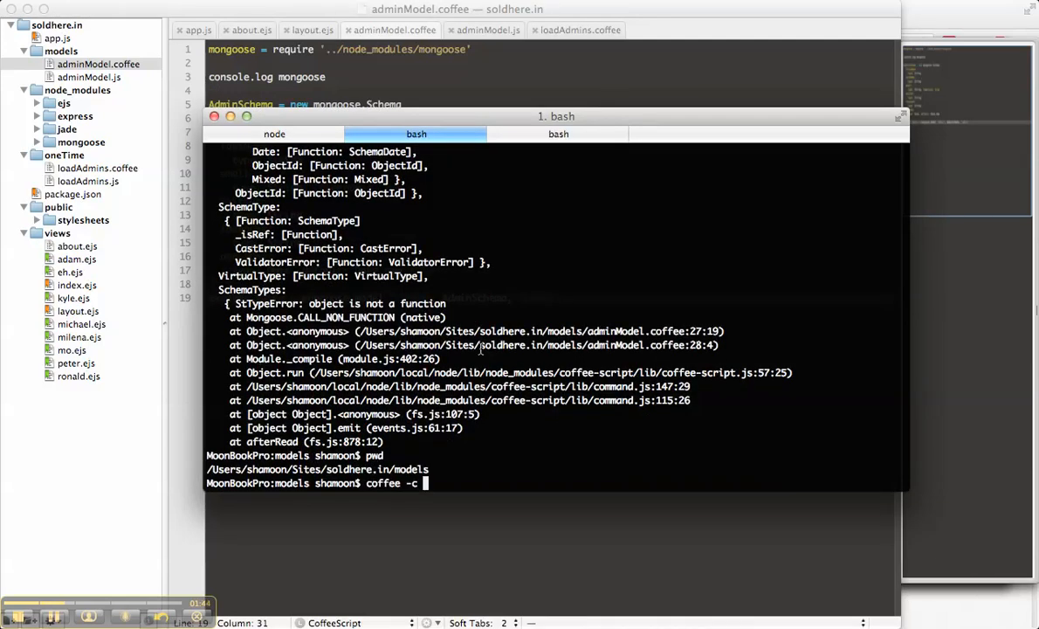
text(adminModel)
key(Return)
key(ctrl+grave)
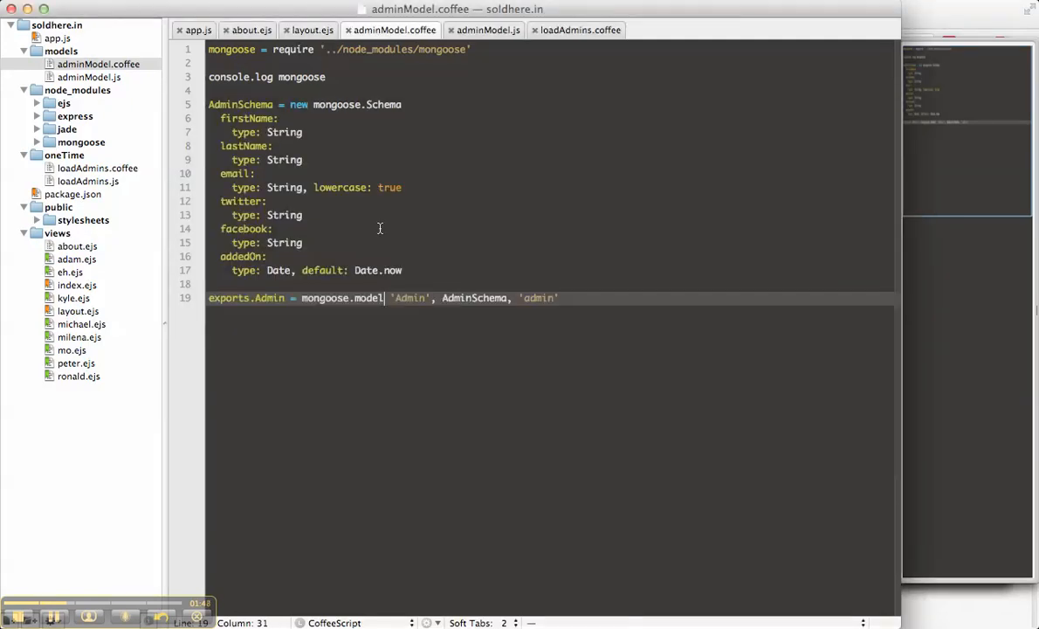
key(ctrl+grave)
text(cd ..)
Step: Move back into the oneTime folder and list its files
key(Return)
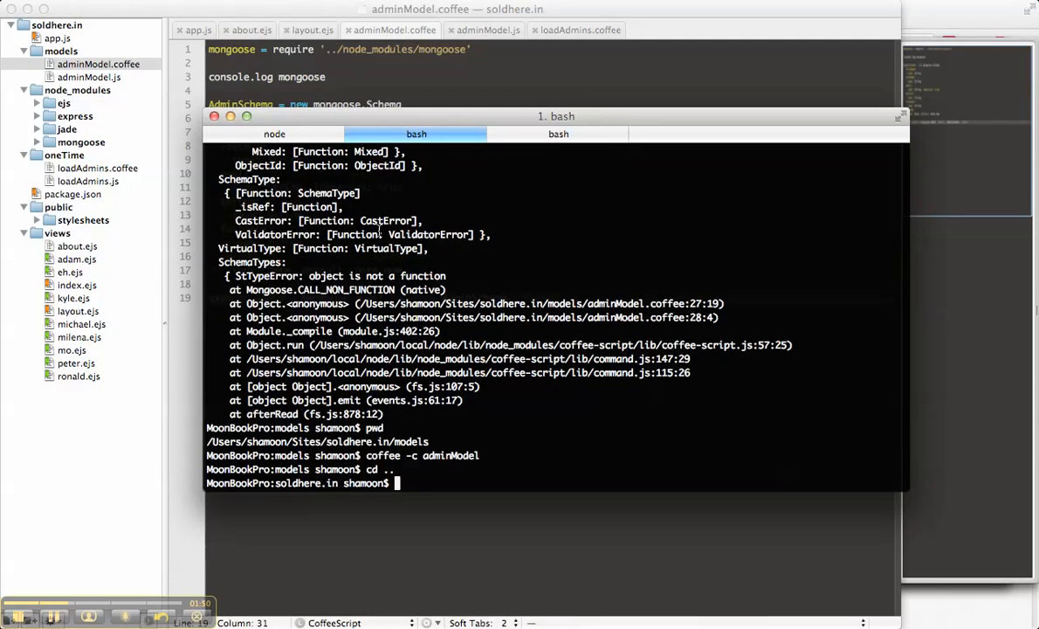
text(cd on)
key(Tab)
key(Return)
text(l)
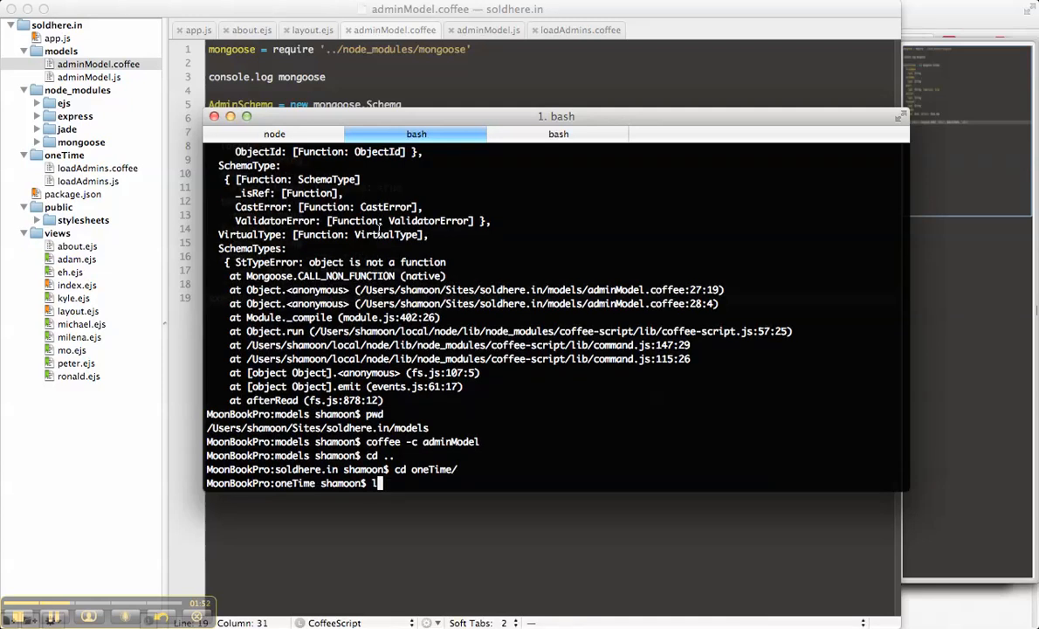
text(s)
key(Return)
text(node l)
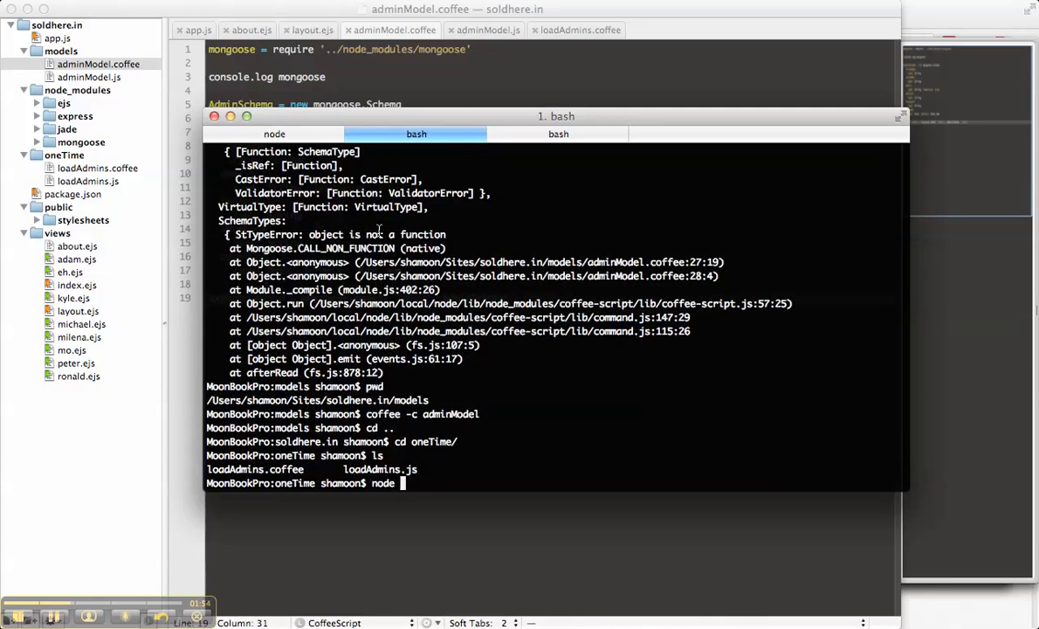
Step: Run node loadAdmins.js, then delete the console.log mongoose line from adminModel.coffee
key(Tab)
key(Return)
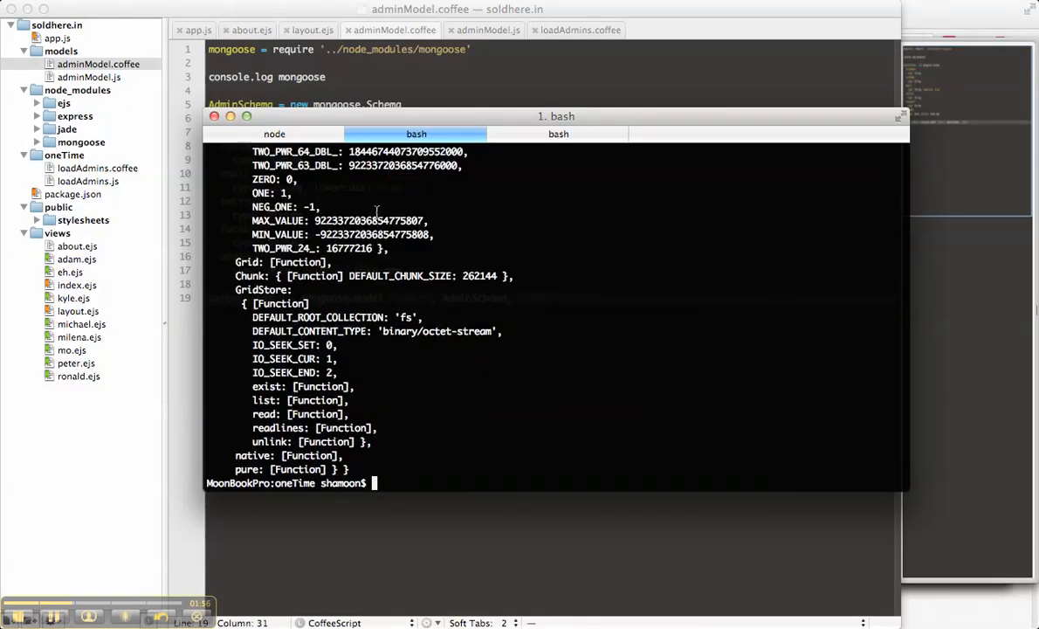
scroll(387, 368, up, 5)
key(ctrl+grave)
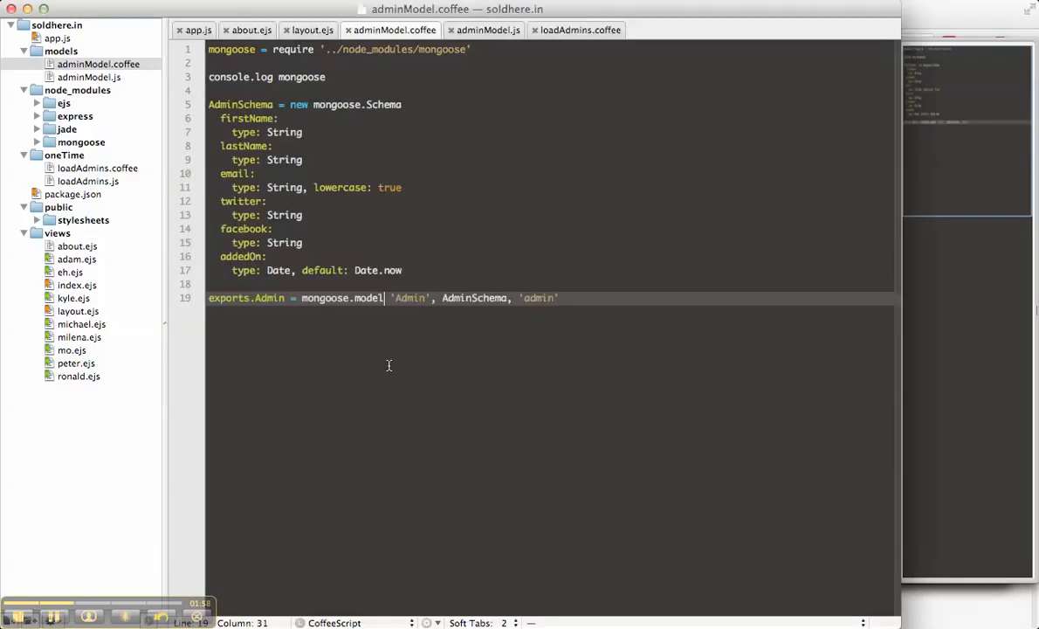
triple_click(376, 77)
key(BackSpace)
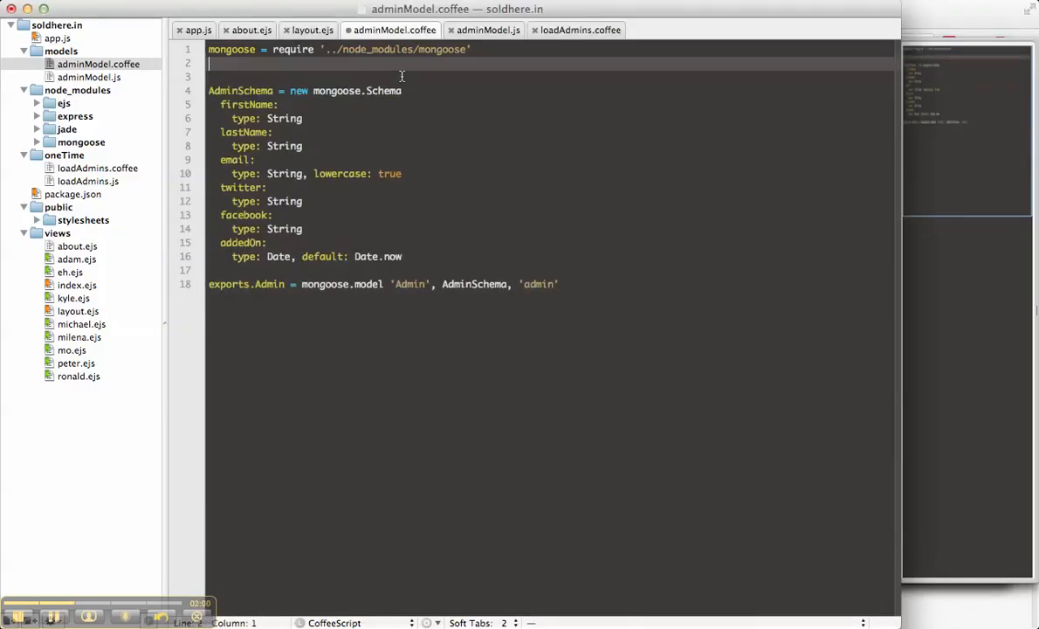
key(BackSpace)
key(ctrl+grave)
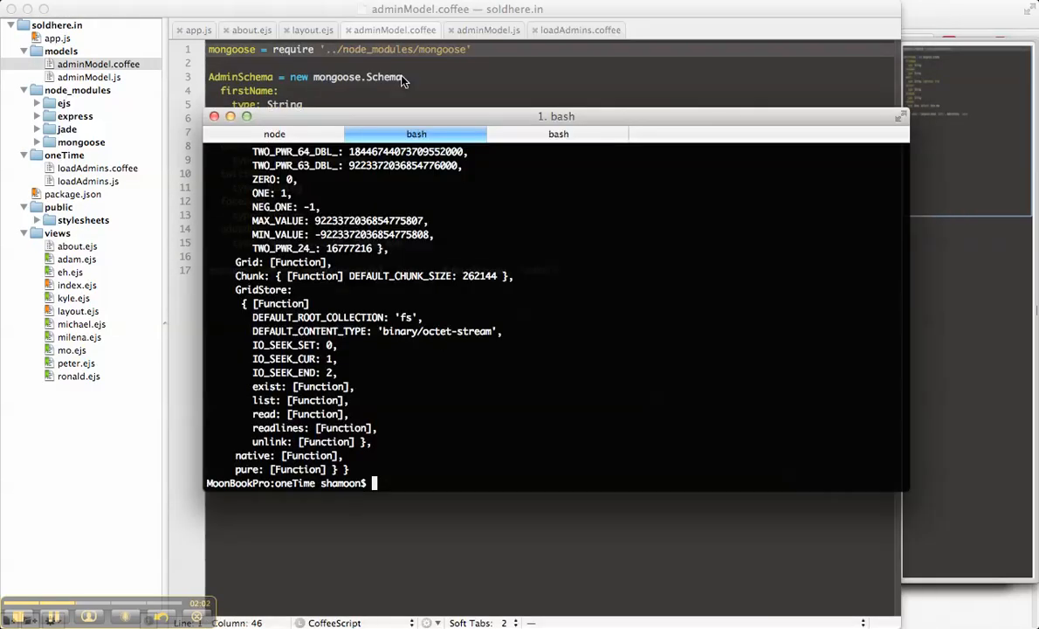
text(coffee -c )
text(ad)
Step: Move into the models folder and recompile adminModel with coffee -c
key(BackSpace)
key(BackSpace)
key(BackSpace)
key(BackSpace)
key(BackSpace)
key(BackSpace)
key(BackSpace)
key(BackSpace)
key(BackSpace)
text(cd )
text(...)
key(BackSpace)
key(Return)
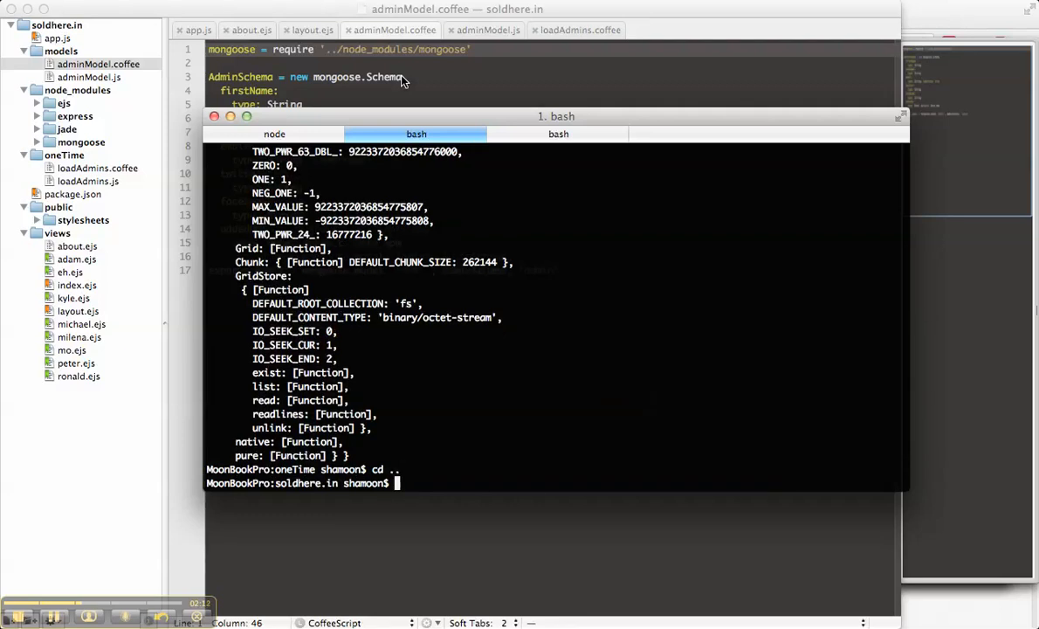
text(cd m)
text(od)
key(Tab)
key(Return)
text(ls shamoon$)
key(Return)
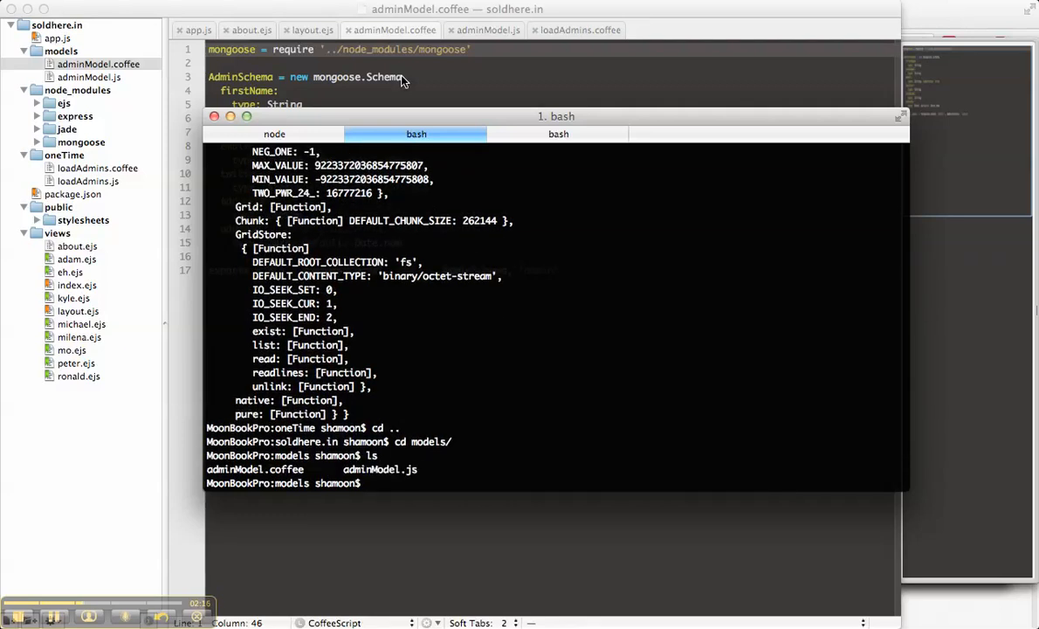
text(ls)
key(BackSpace)
key(BackSpace)
text(cd ..)
key(BackSpace)
key(BackSpace)
key(BackSpace)
text(ls)
key(Up)
key(Up)
key(Up)
key(Up)
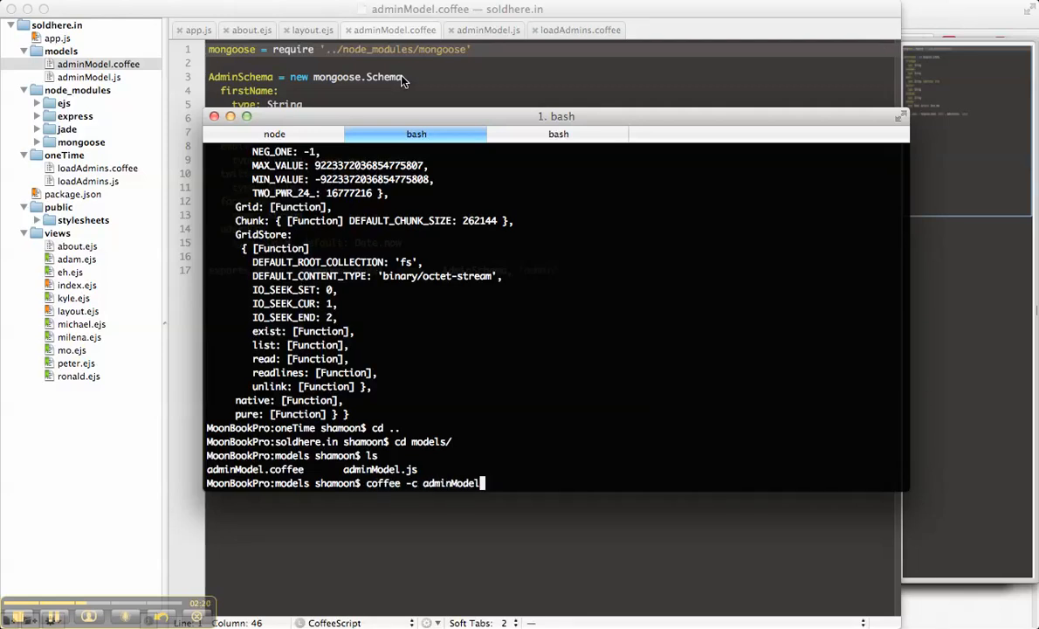
key(Return)
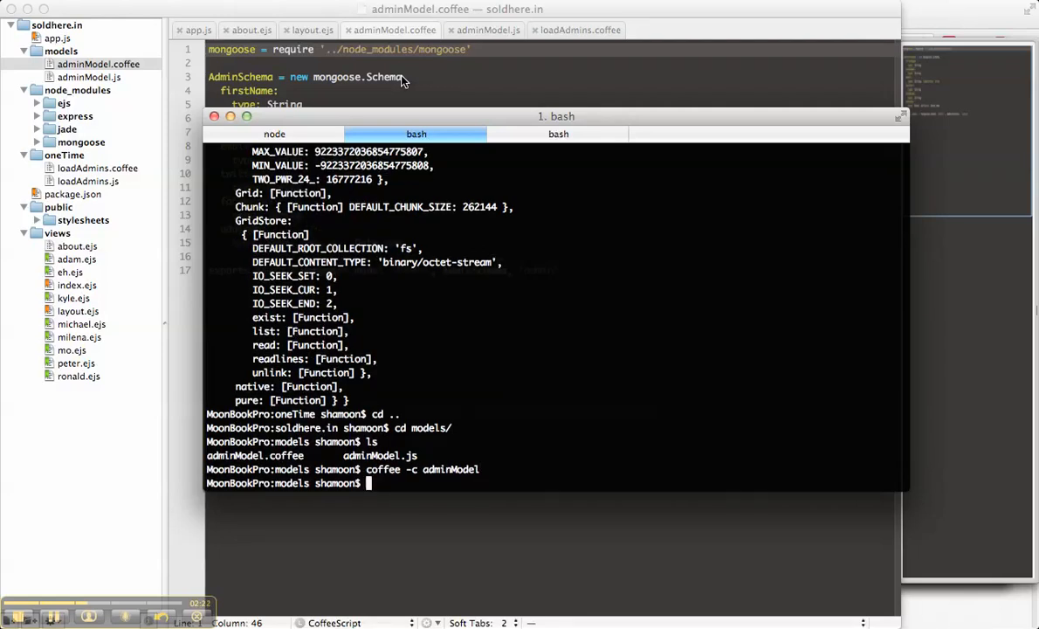
text(cd ..)
Step: Return to oneTime and rerun node loadAdmins.js with no error, then bring TextMate forward
key(Return)
text(cd o)
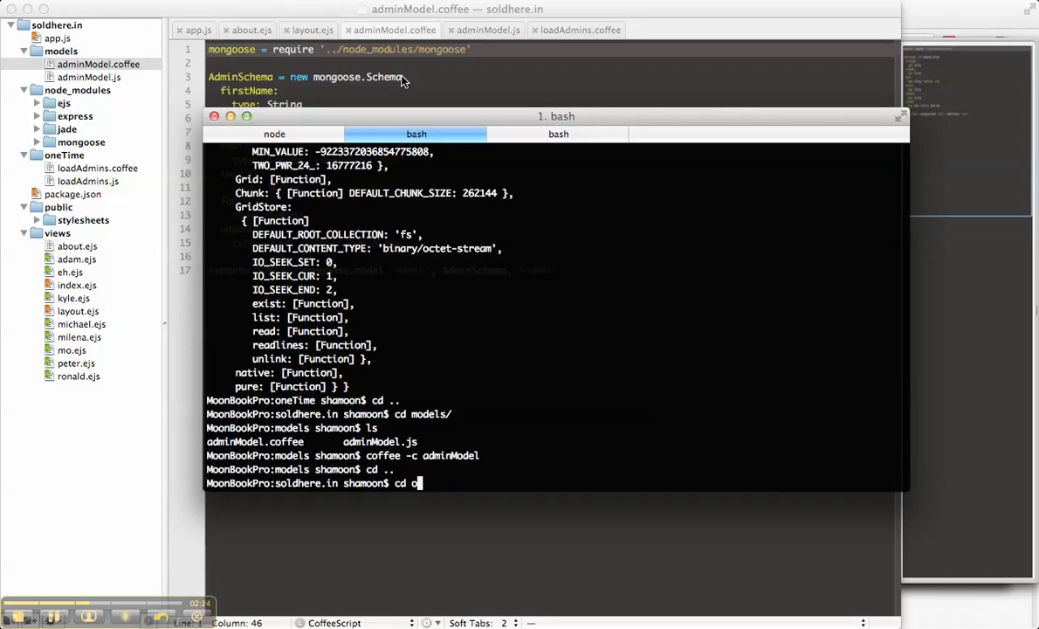
text(n)
key(Tab)
key(Return)
text(no)
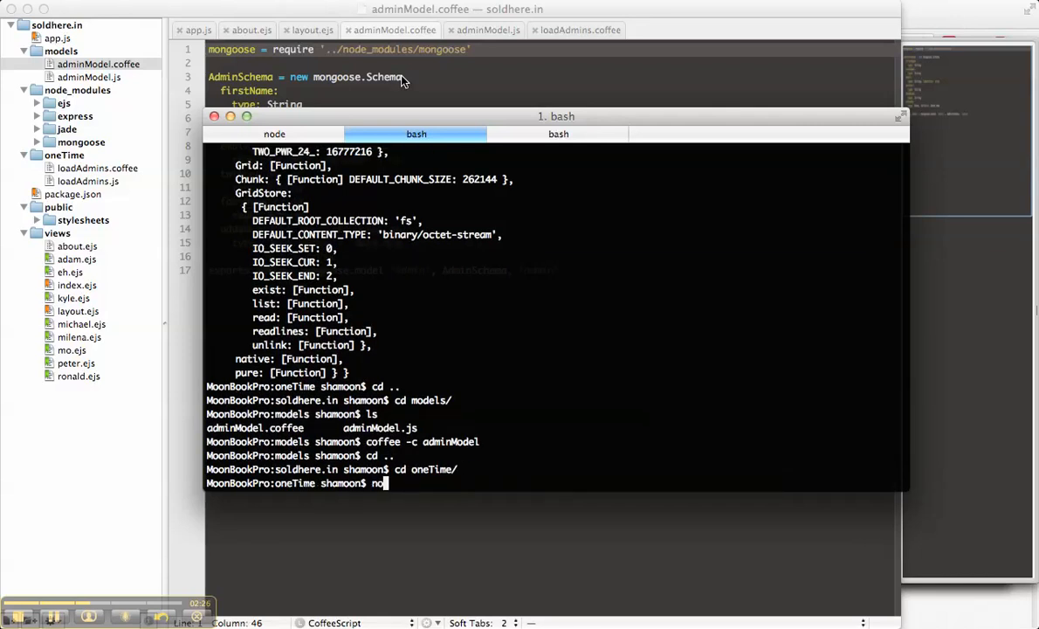
text(de lo)
key(Tab)
text(js)
key(Return)
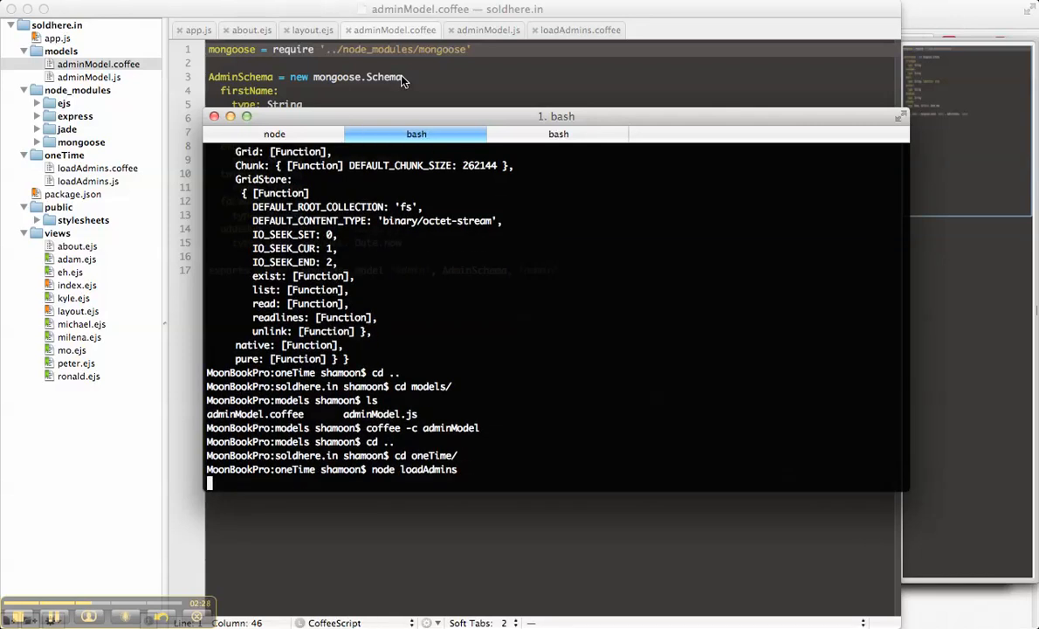
click(421, 160)
Step: View the soldhere database stats in MongoHub showing one stored object
key(super+Tab)
key(Tab)
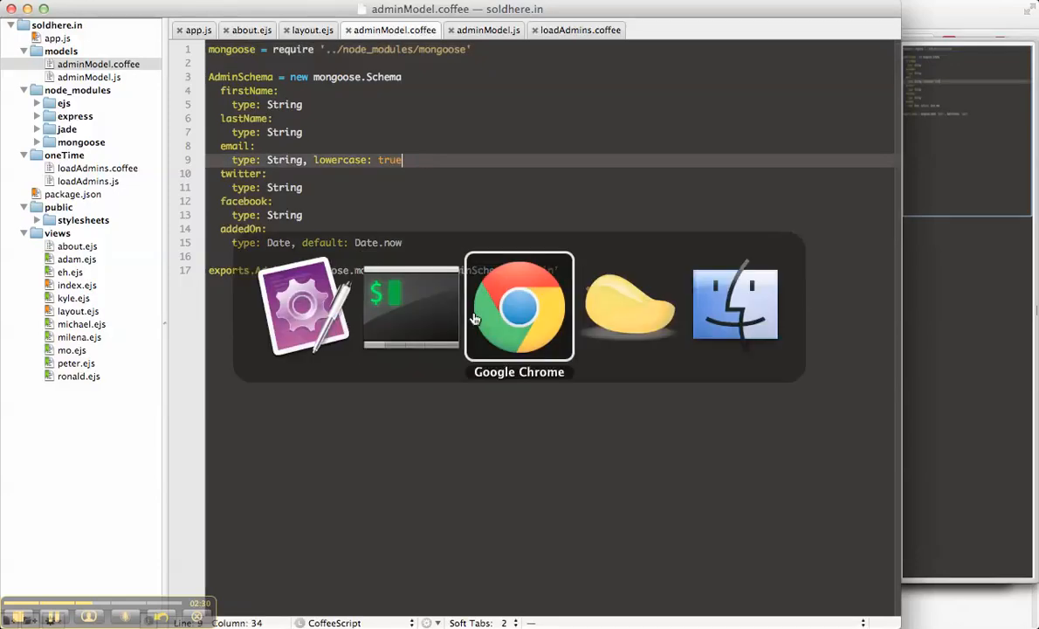
key(Tab)
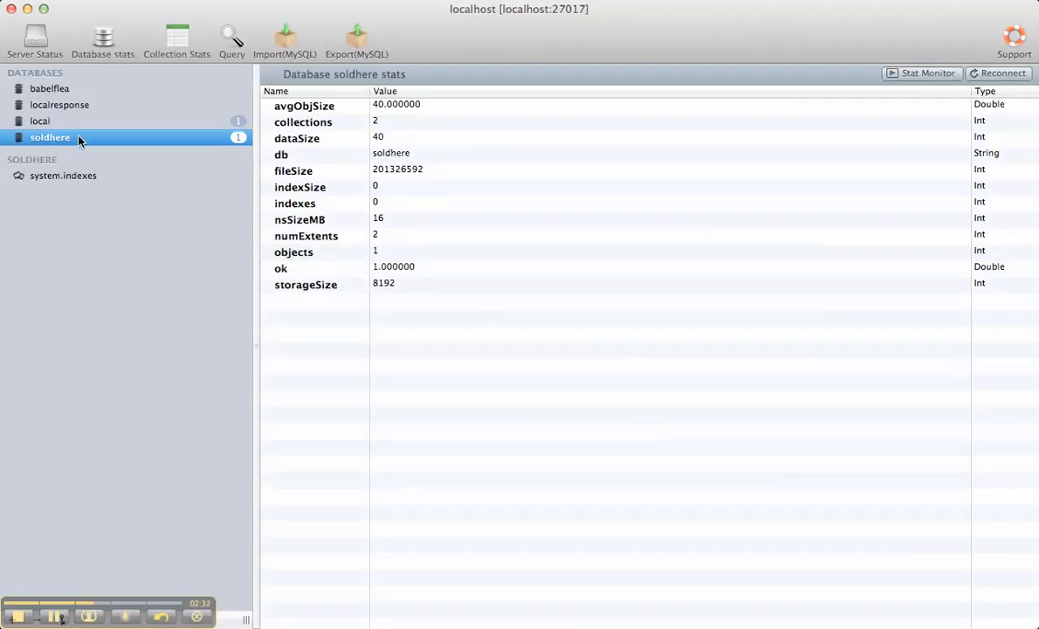
click(39, 120)
Step: Close the compiled adminModel.js tab in TextMate
key(super+Tab)
key(super+alt+Right)
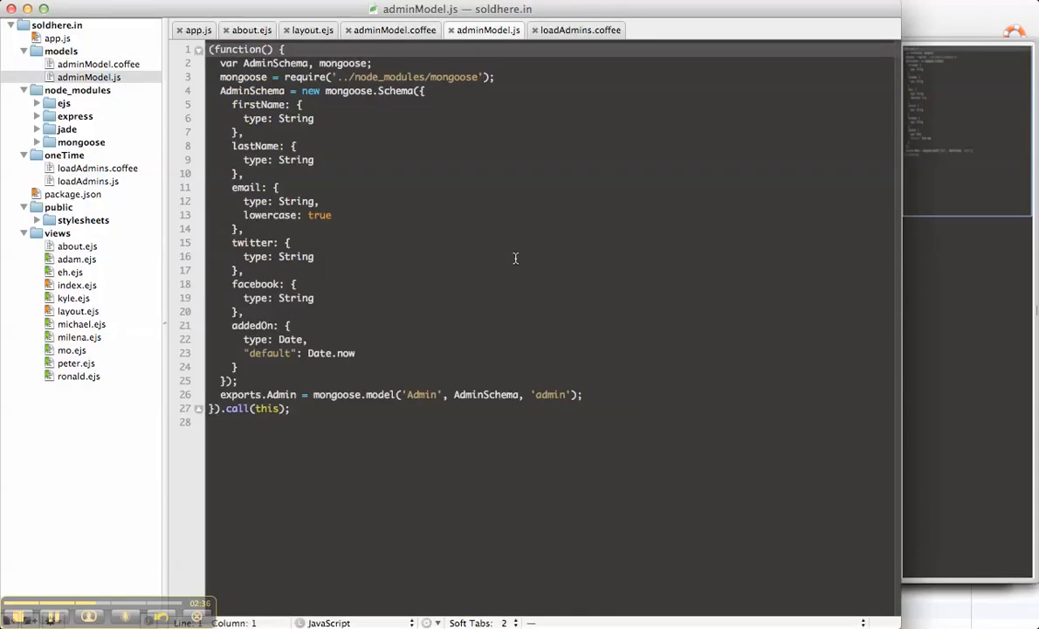
key(super+w)
key(super+w)
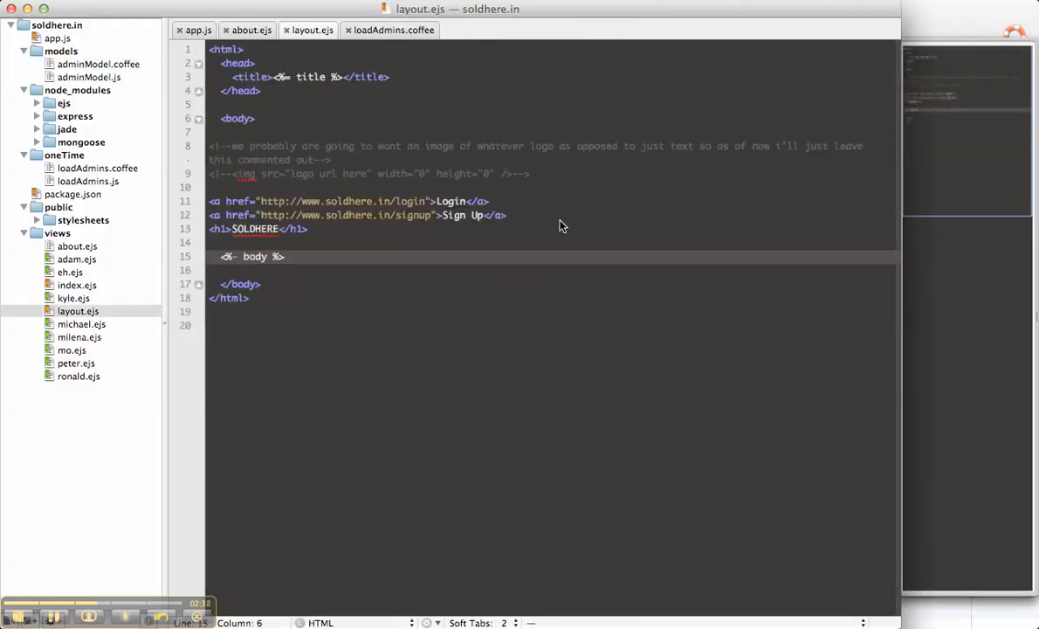
Step: Move to loadAdmins.coffee and append a populateAdmins() call on a new last line
key(super+alt+Right)
click(524, 215)
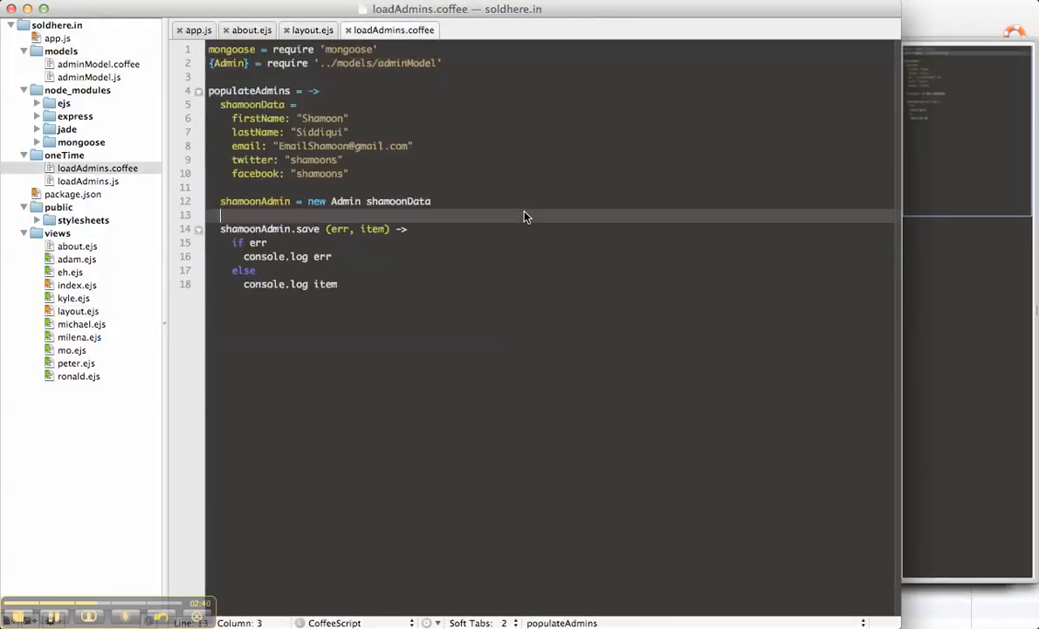
click(473, 435)
key(Return)
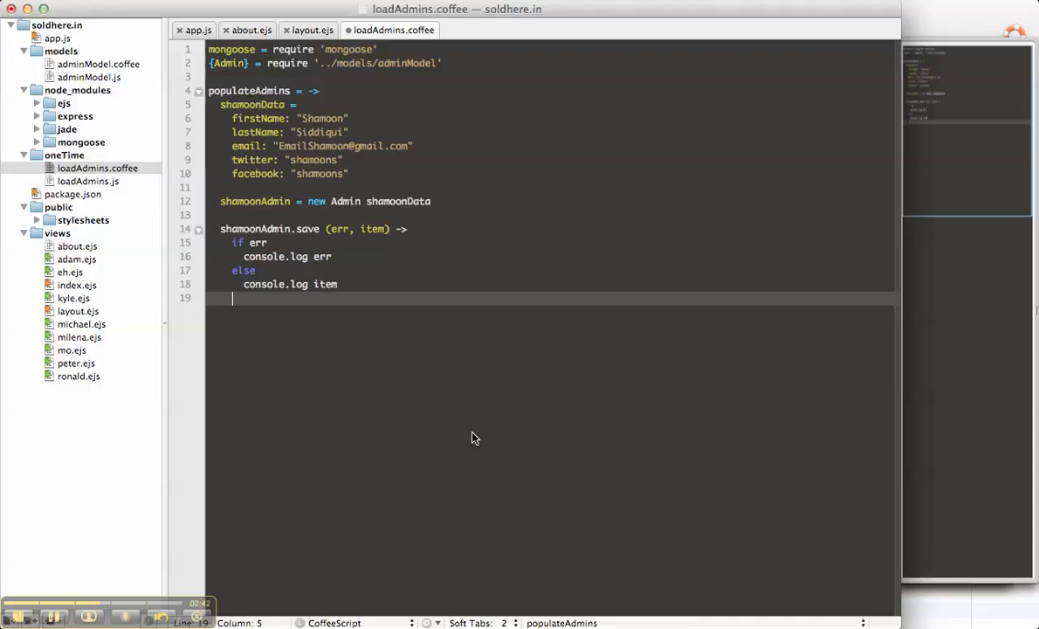
key(Return)
text(populateAdmins())
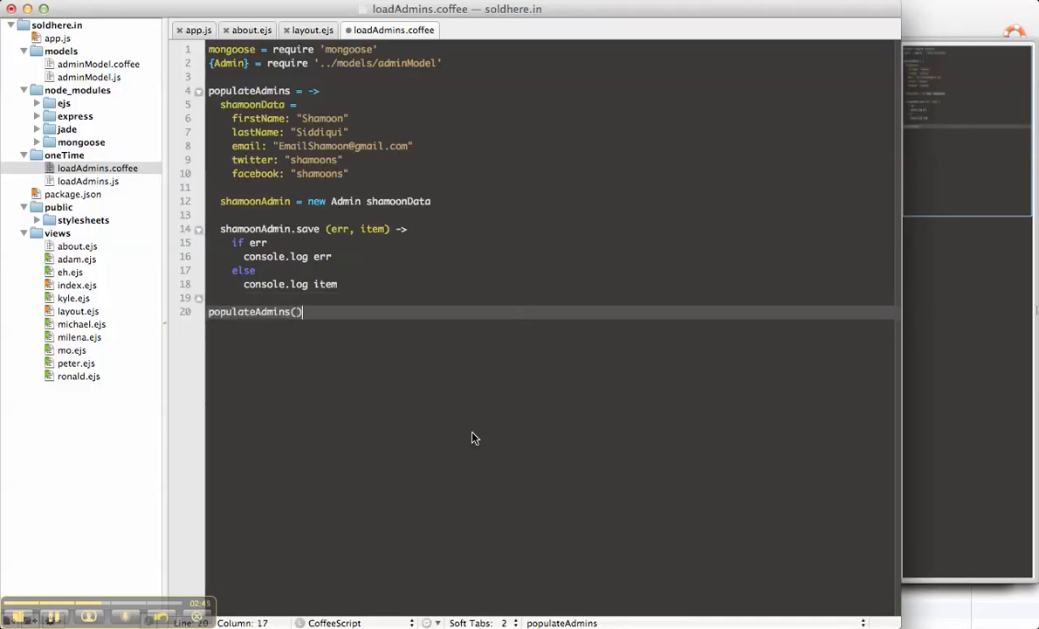
Step: Add a console.log "In populateAdmins()" as the first line of populateAdmins
click(365, 93)
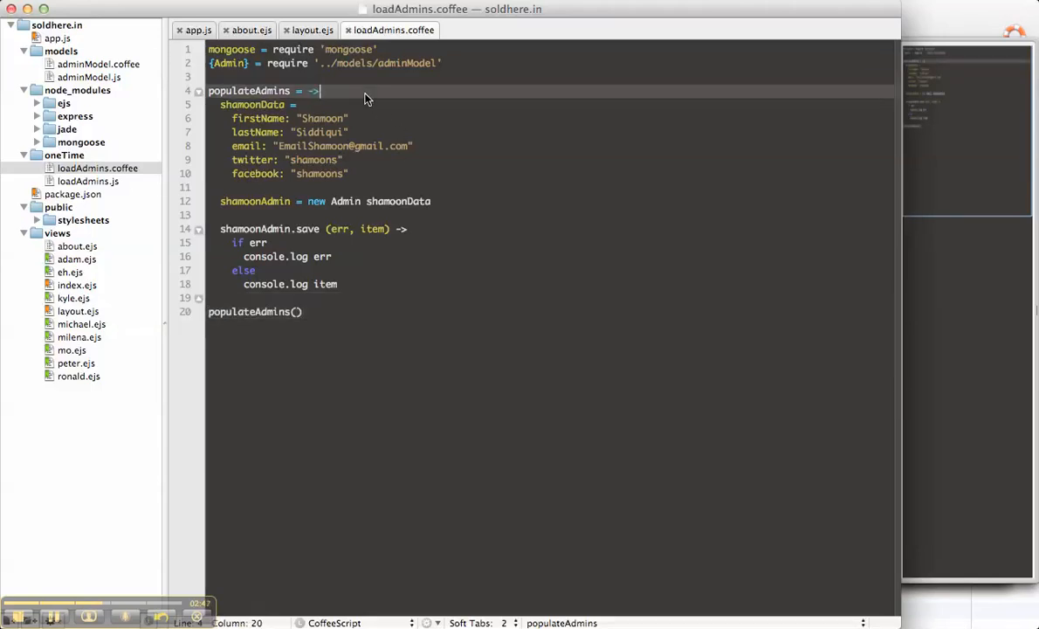
key(Return)
text(console.log)
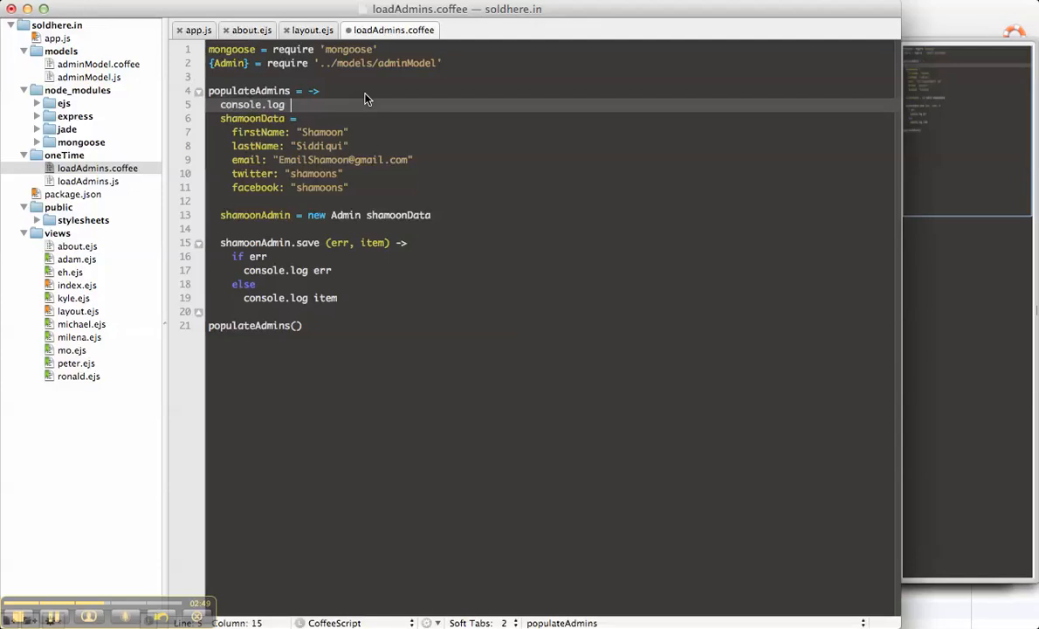
text( "In p)
text(opulateAdmin)
text(s()
key(super+Tab)
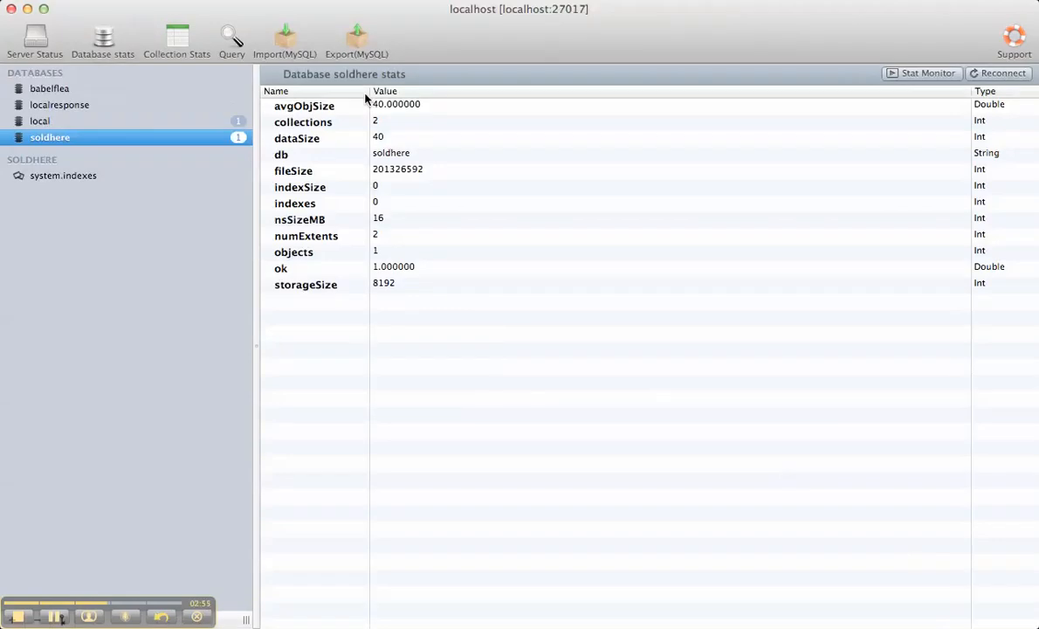
Step: Switch to iTerm and compile loadAdmins.coffee with coffee -c
key(super+Tab)
key(super+Tab)
key(Return)
key(ctrl+l)
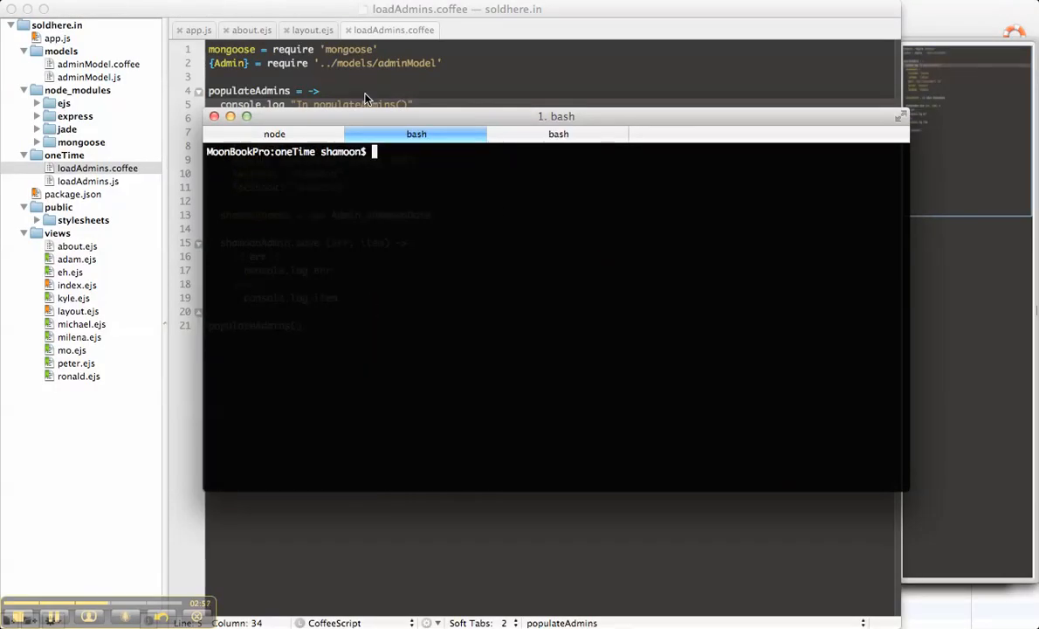
key(Up)
key(Up)
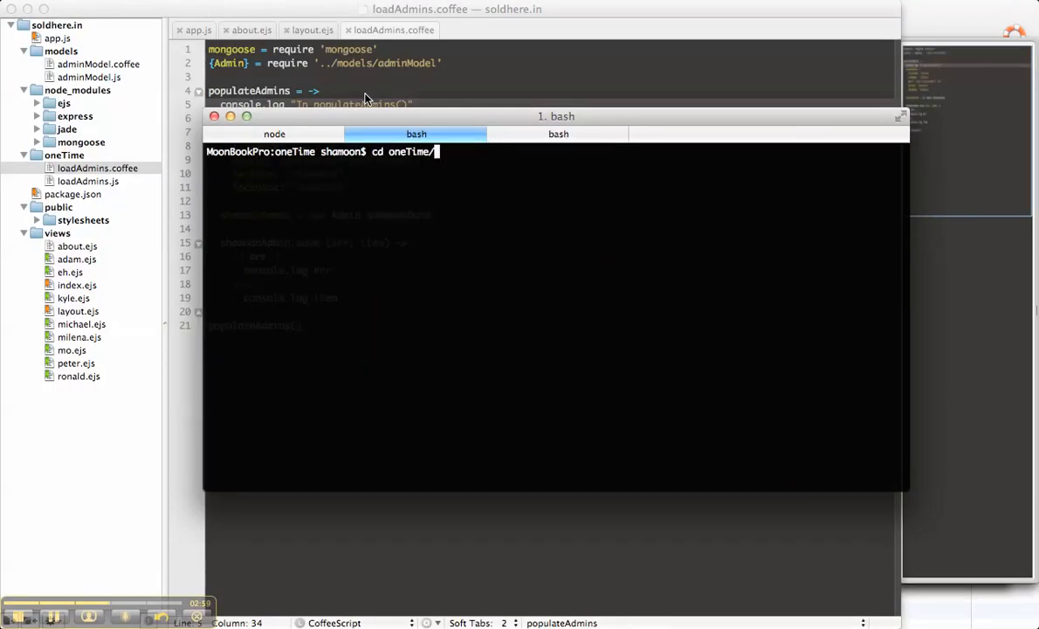
key(Down)
text(coffe)
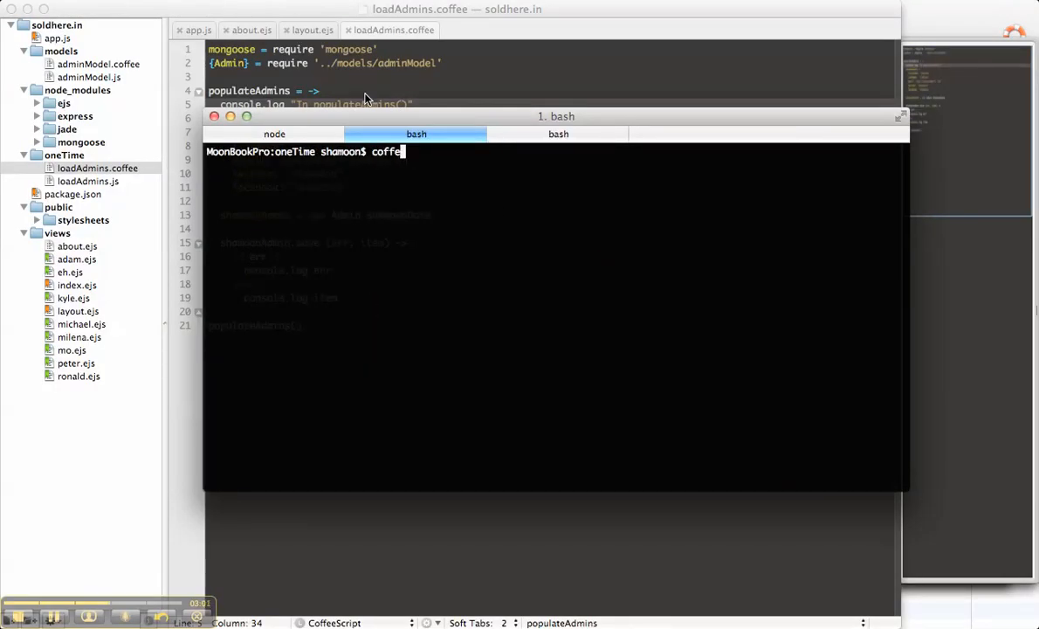
text(e -c )
text(loadAdmins)
key(Return)
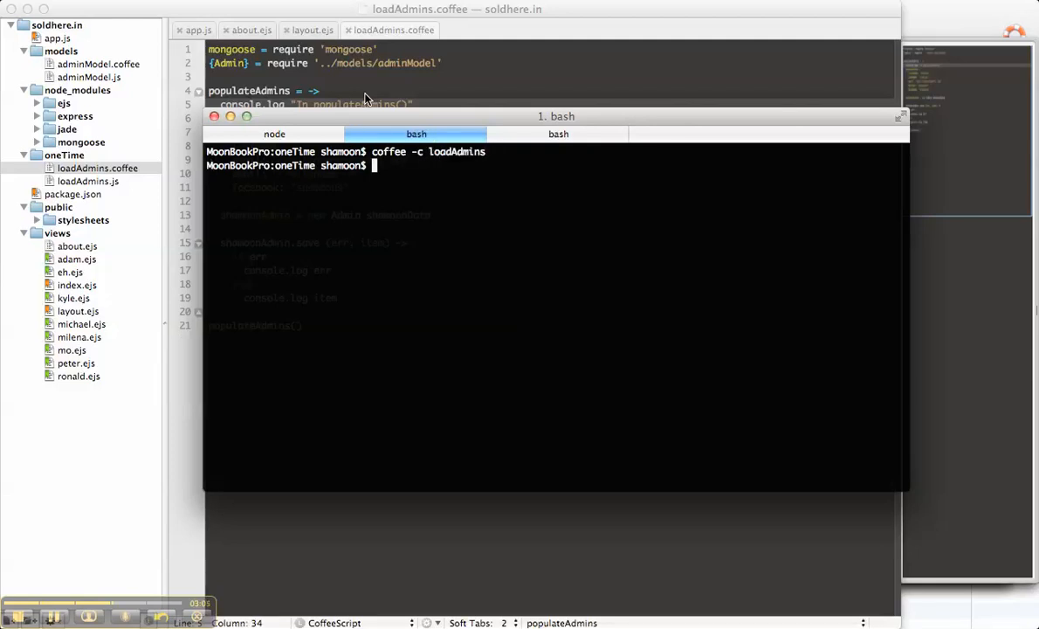
text(node loadAdmins)
Step: Run node loadAdmins, printing "In populateAdmins()", then head to MongoHub
key(Return)
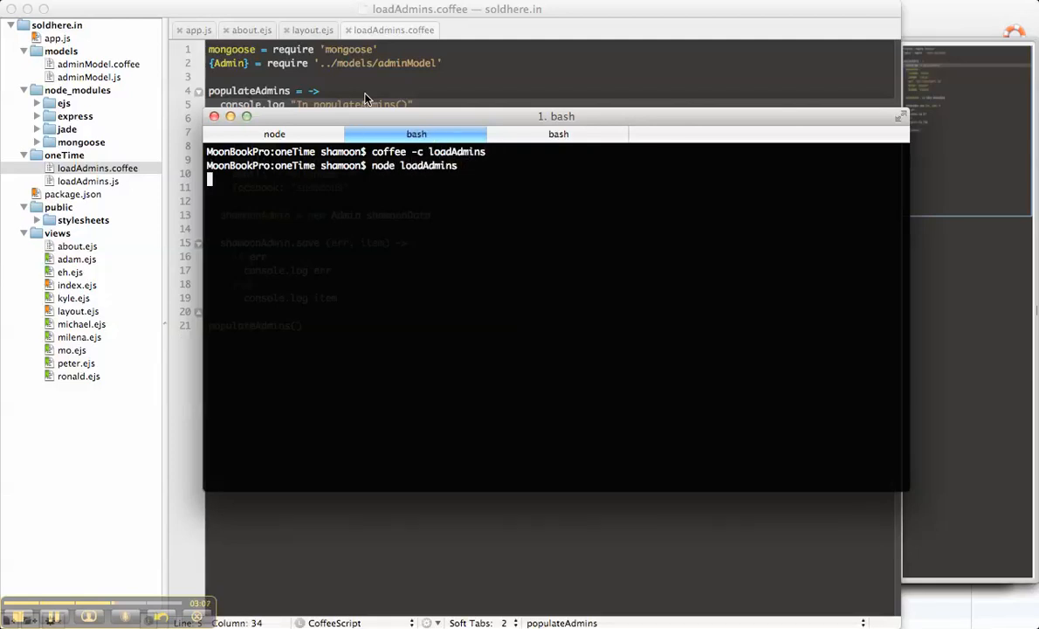
key(super+Tab)
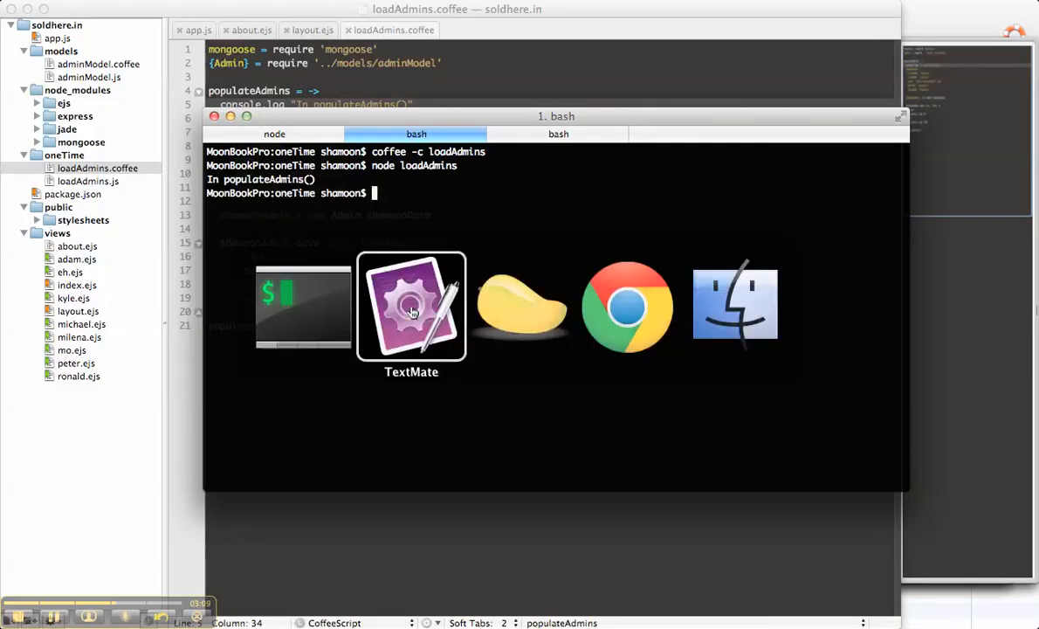
key(Tab)
Step: Browse system.indexes, local and soldhere stats, confirming soldhere still has one object
click(129, 175)
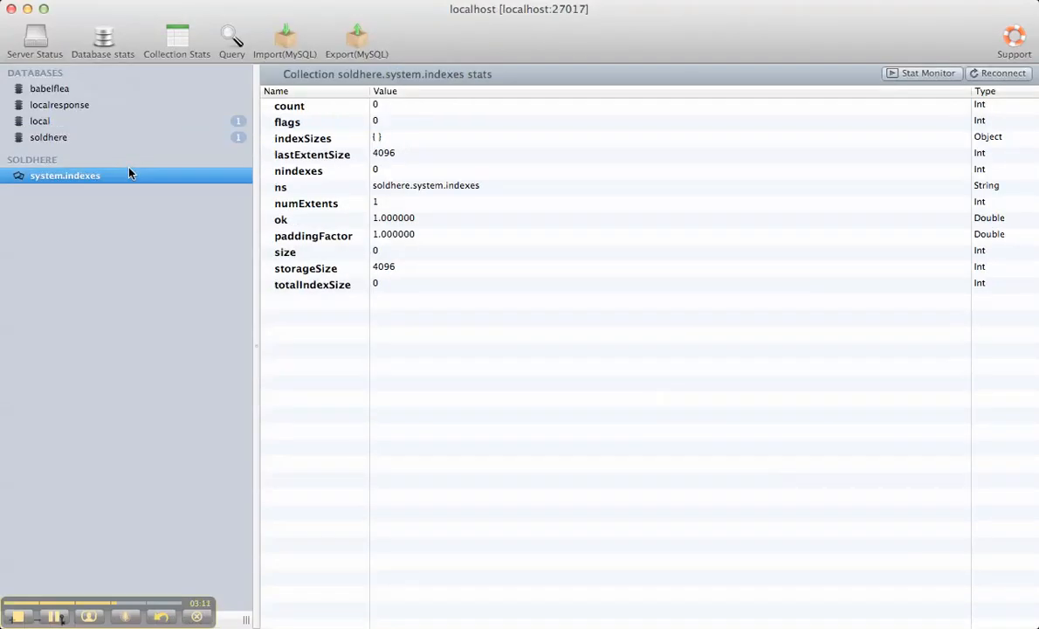
click(139, 137)
click(173, 106)
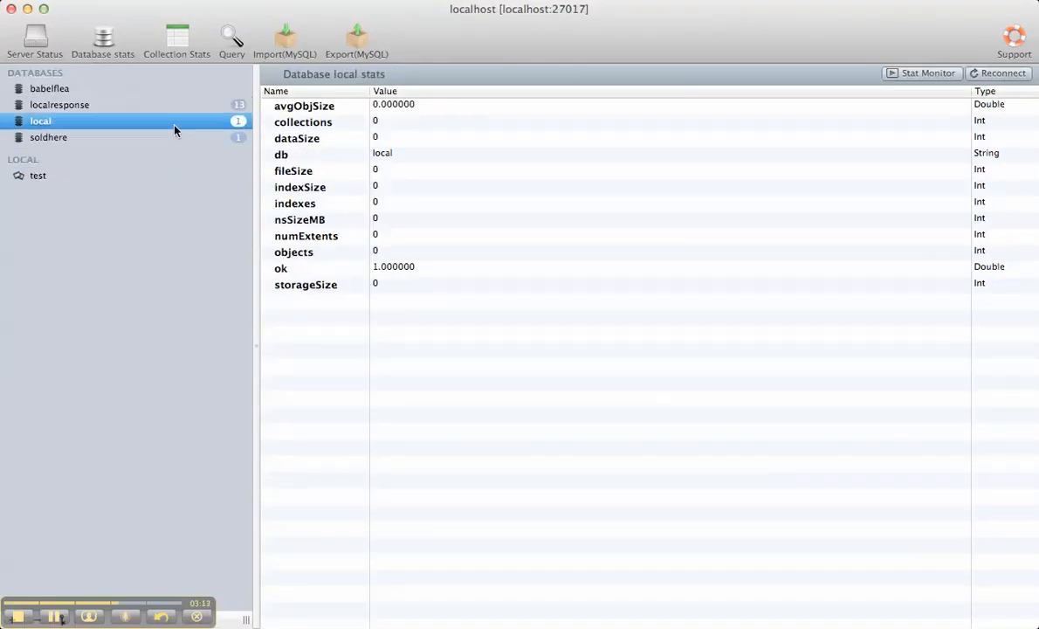
click(175, 136)
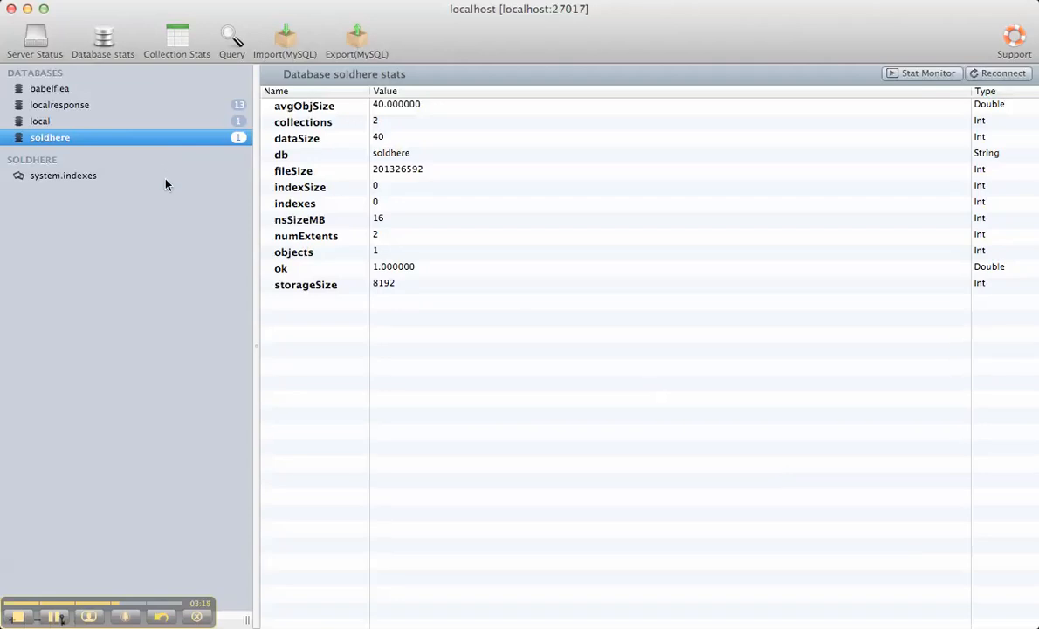
Step: Return to loadAdmins.coffee in TextMate at the last line of the file
key(super+Tab)
key(super+Tab)
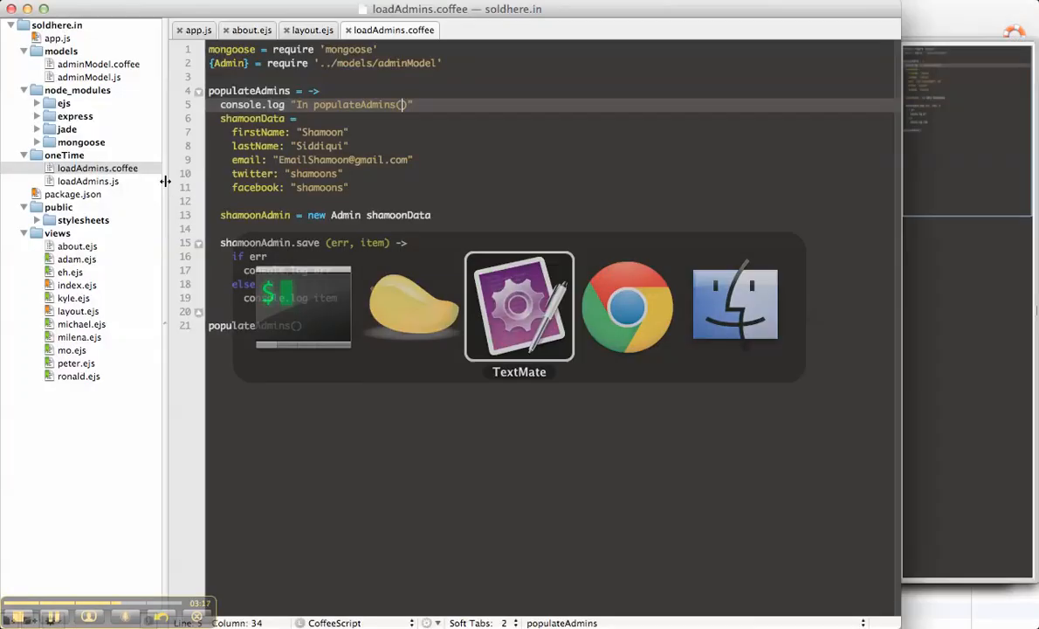
click(422, 429)
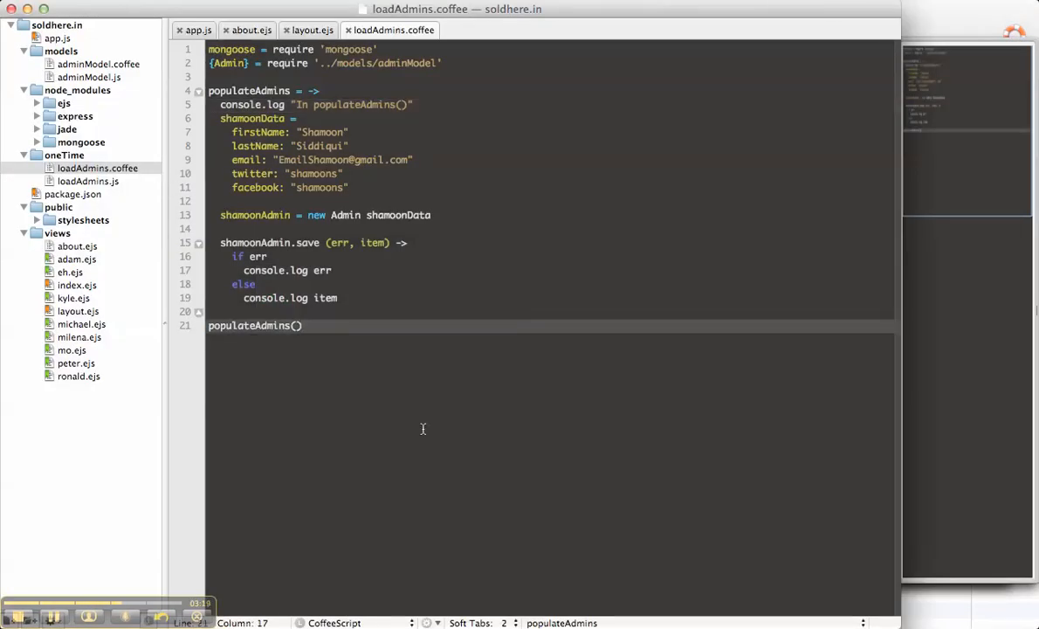
key(super+b)
key(super+w)
key(super+Tab)
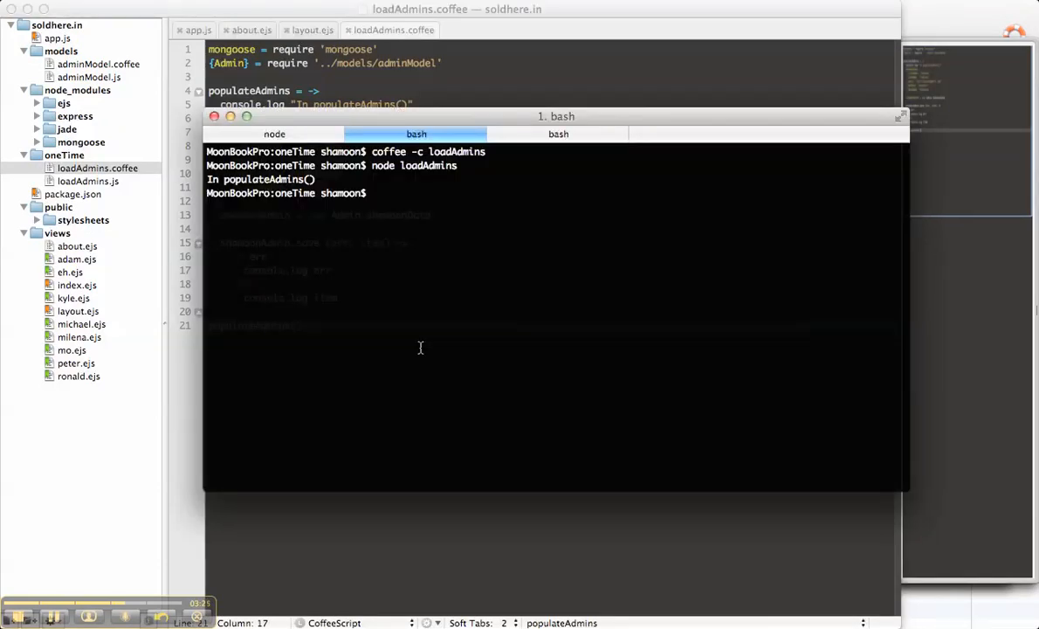
key(super+Tab)
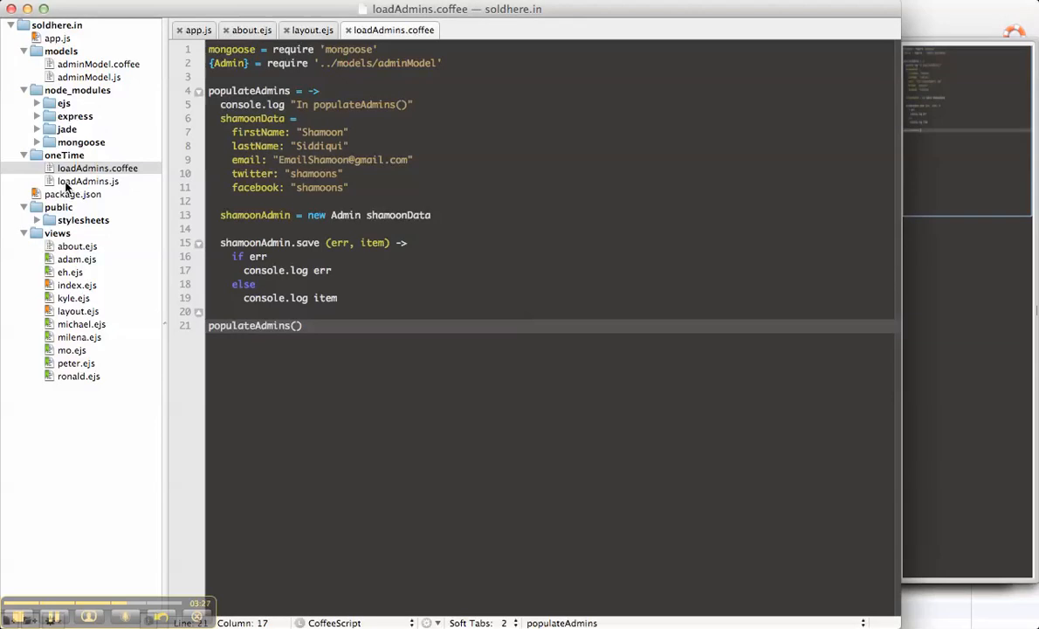
click(88, 180)
click(488, 581)
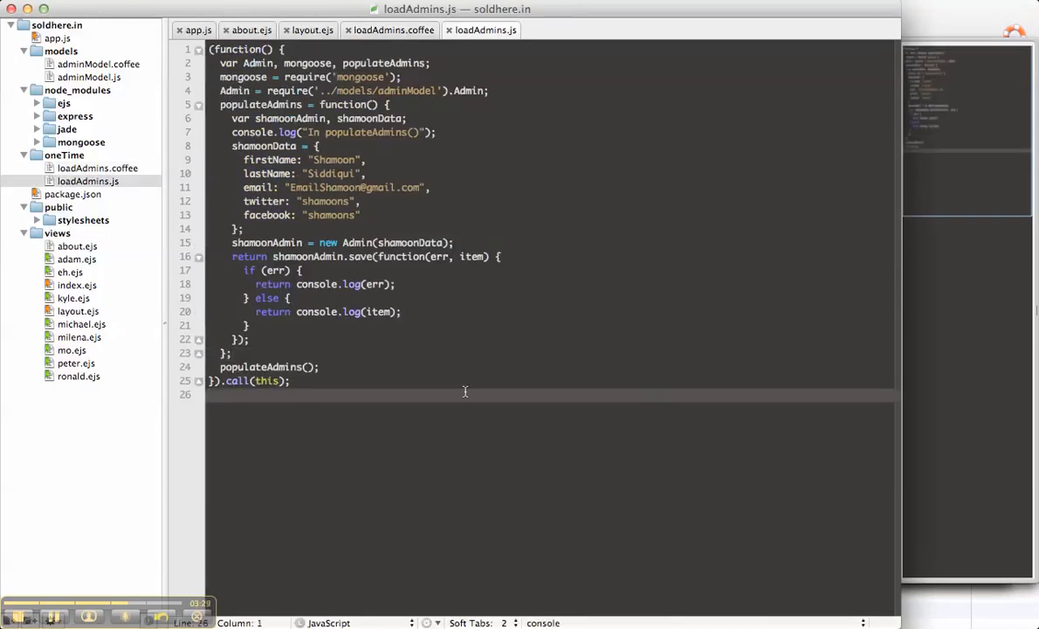
key(Up)
key(Up)
key(Up)
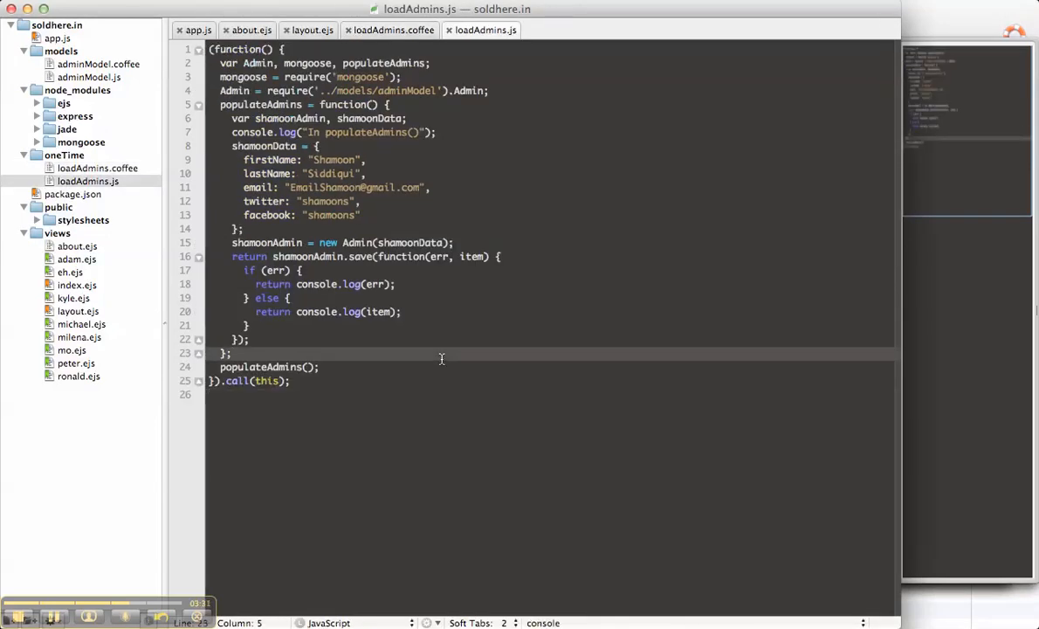
key(super+w)
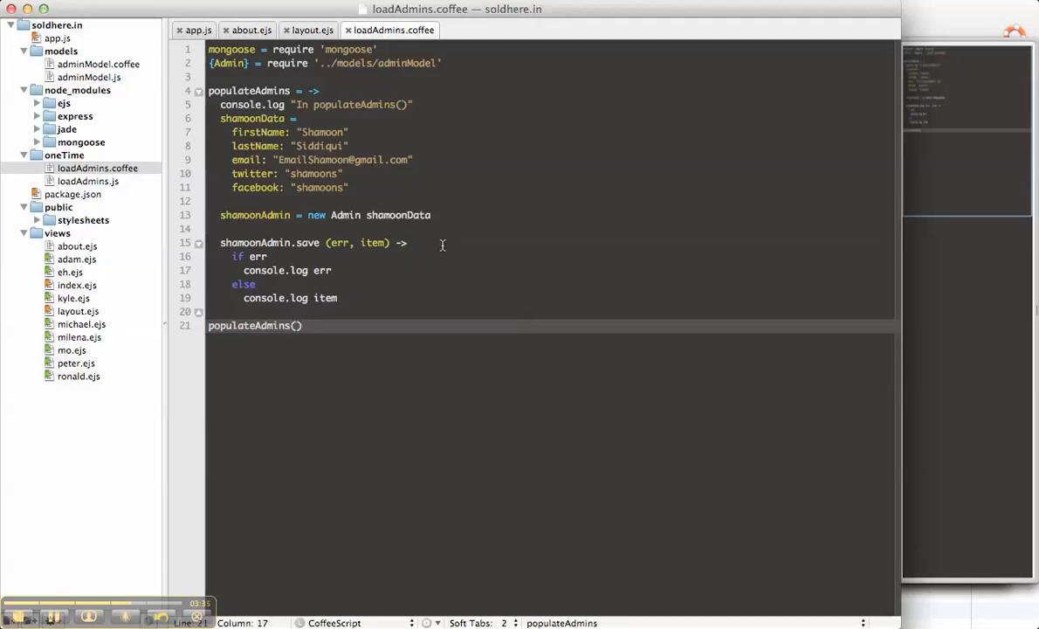
Step: Log the new shamoonAdmin object after creation and "In Save function" inside the save callback
click(456, 228)
text(cons)
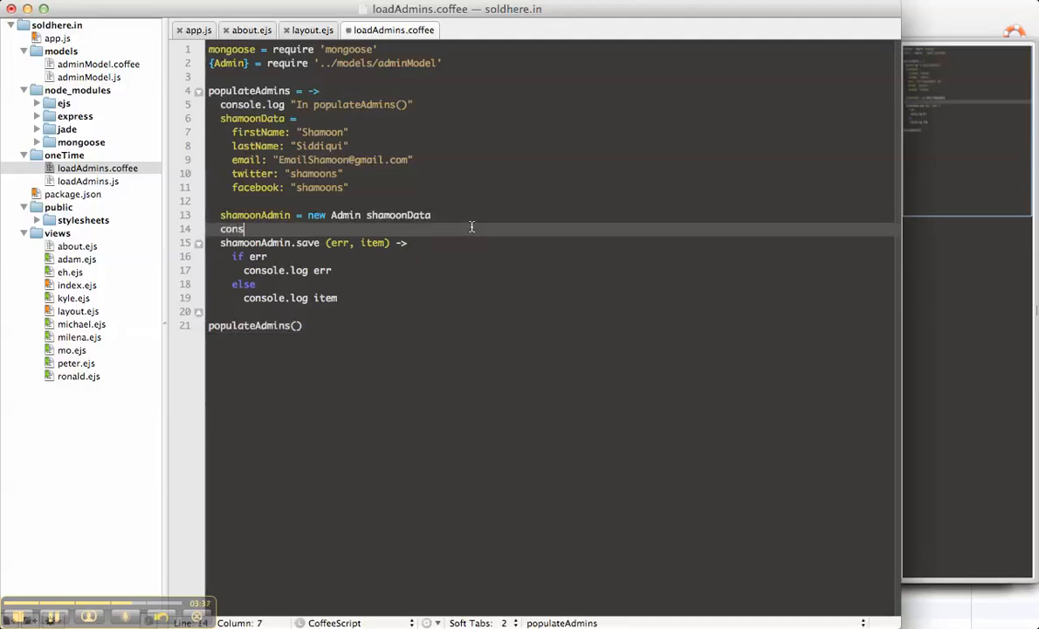
text(ole.log s)
text(ham)
text(oonData)
key(BackSpace)
key(BackSpace)
key(BackSpace)
key(BackSpace)
text(Admin)
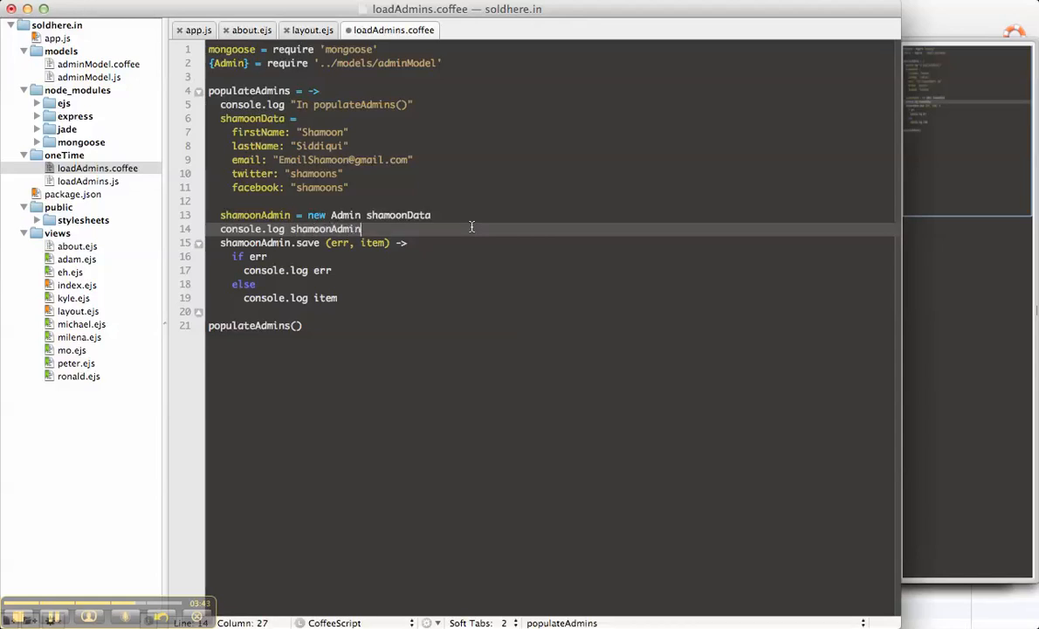
key(Return)
key(Down)
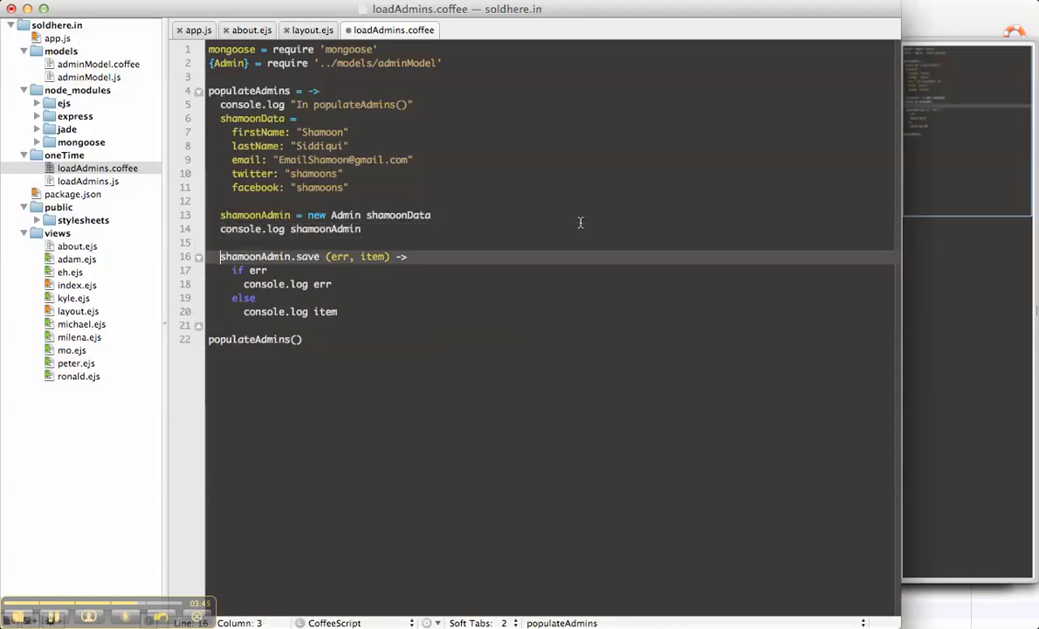
key(End)
key(Return)
text(console.)
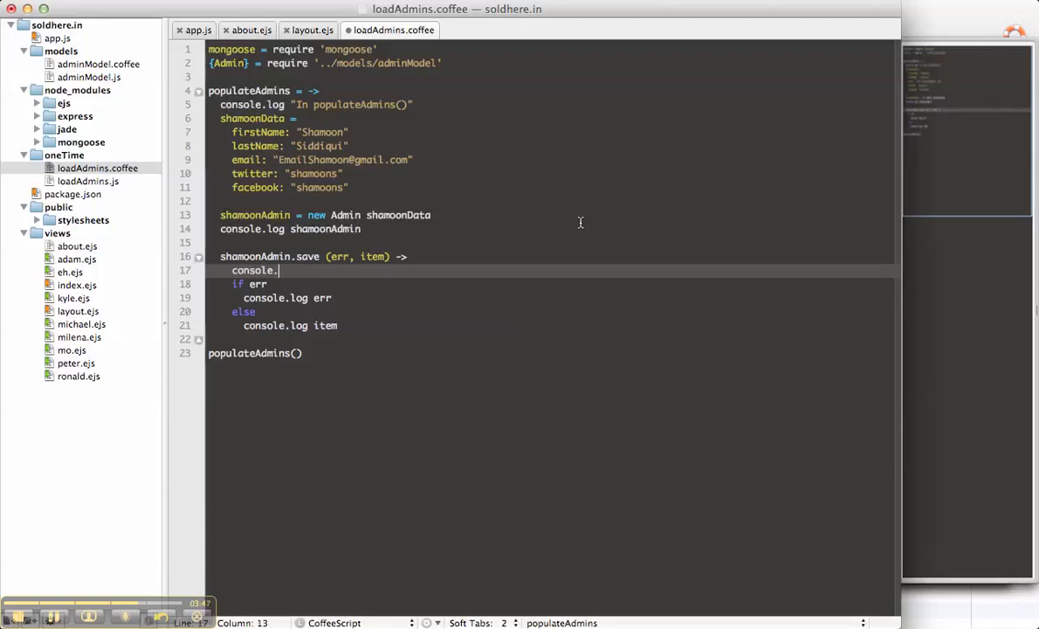
text(log "In Save )
text(function)
Step: Recompile loadAdmins.coffee with coffee -c in iTerm
key(super+Tab)
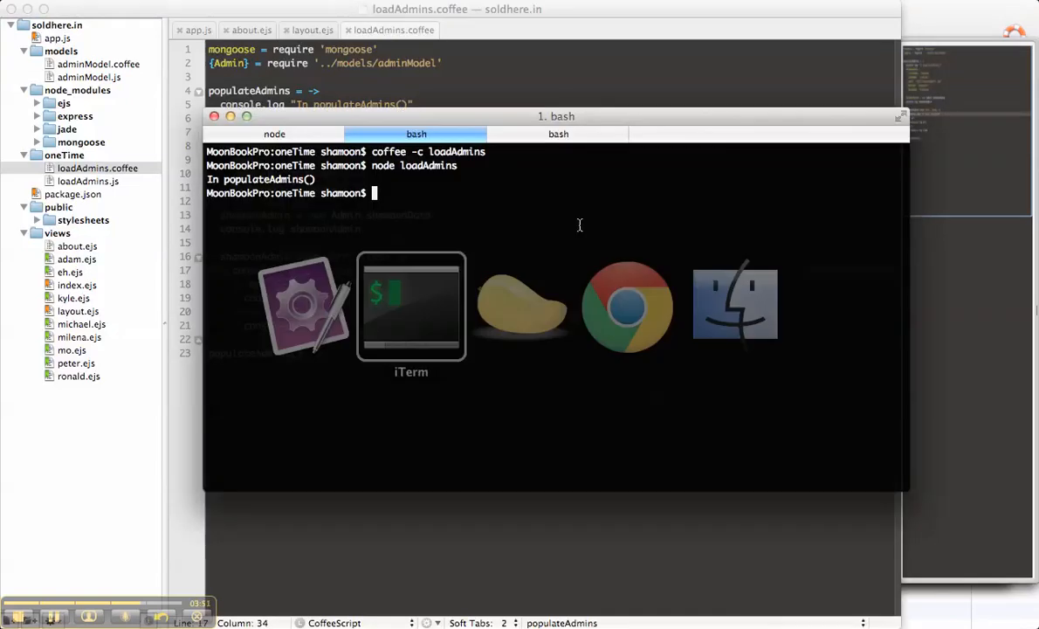
key(Up)
key(Up)
key(Return)
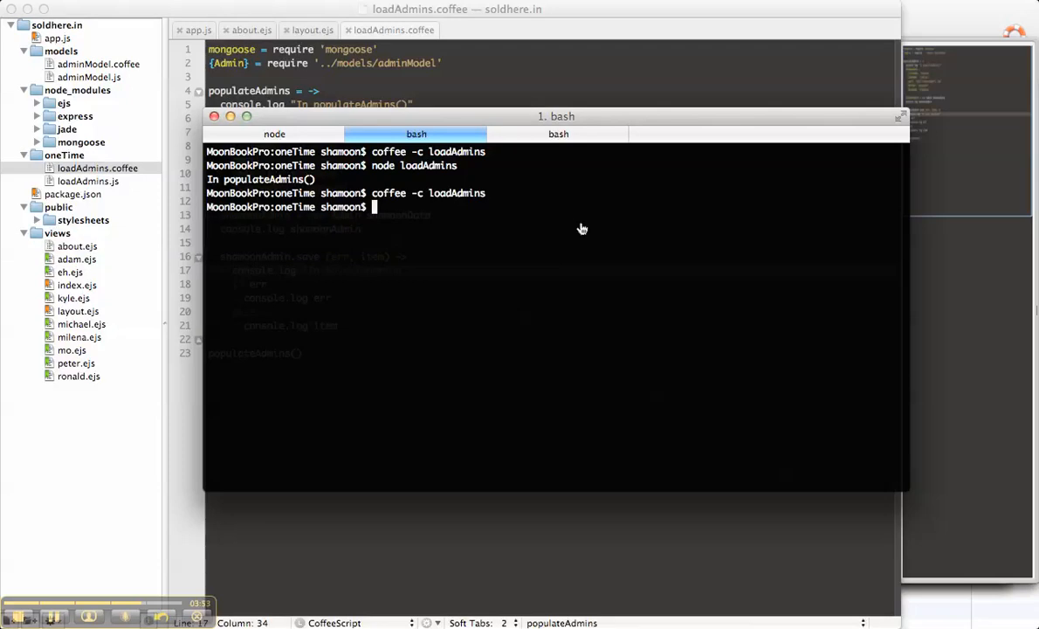
key(super+Tab)
Step: Inspect the compiled loadAdmins.js to confirm the In Save function log is present
click(87, 181)
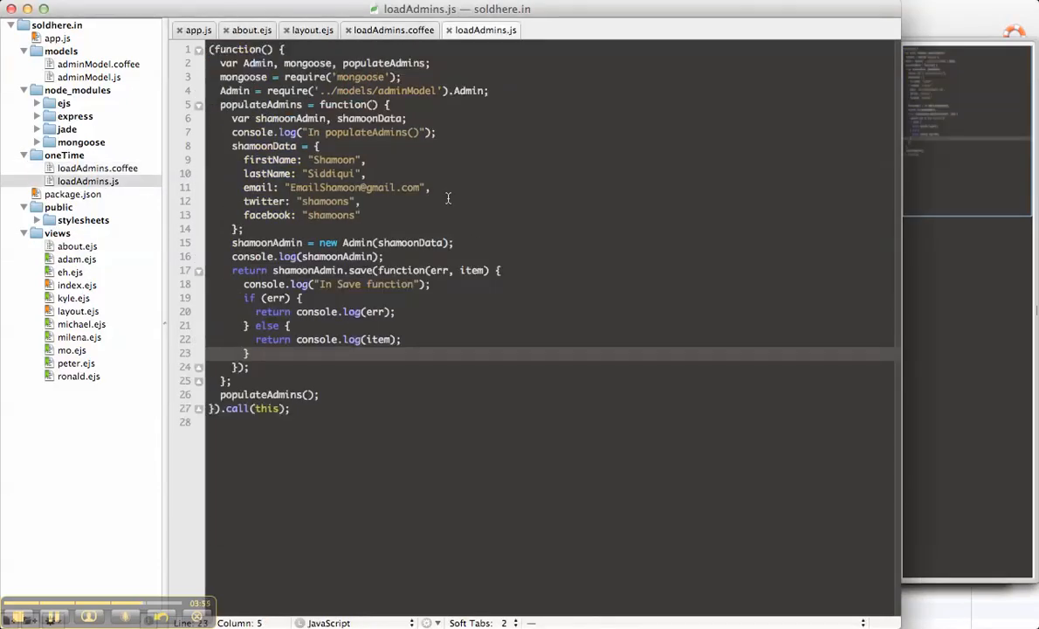
click(360, 215)
click(279, 291)
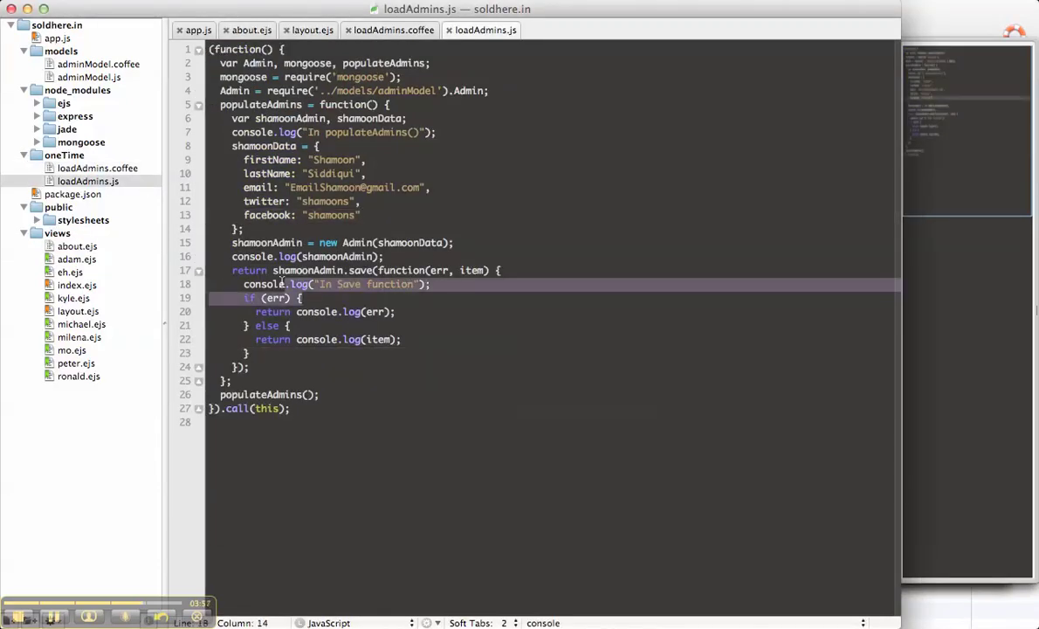
click(253, 284)
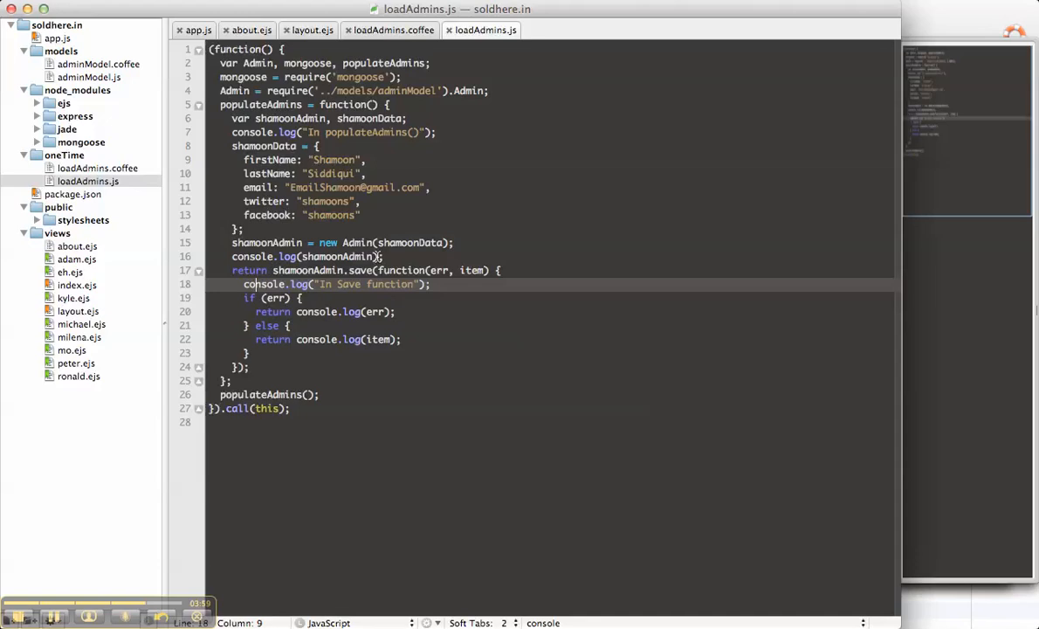
double_click(351, 256)
click(204, 262)
Step: Run node loadAdmins, which prints the saved Shamoon admin document with its _id
key(super+Tab)
text(node loadAdmins)
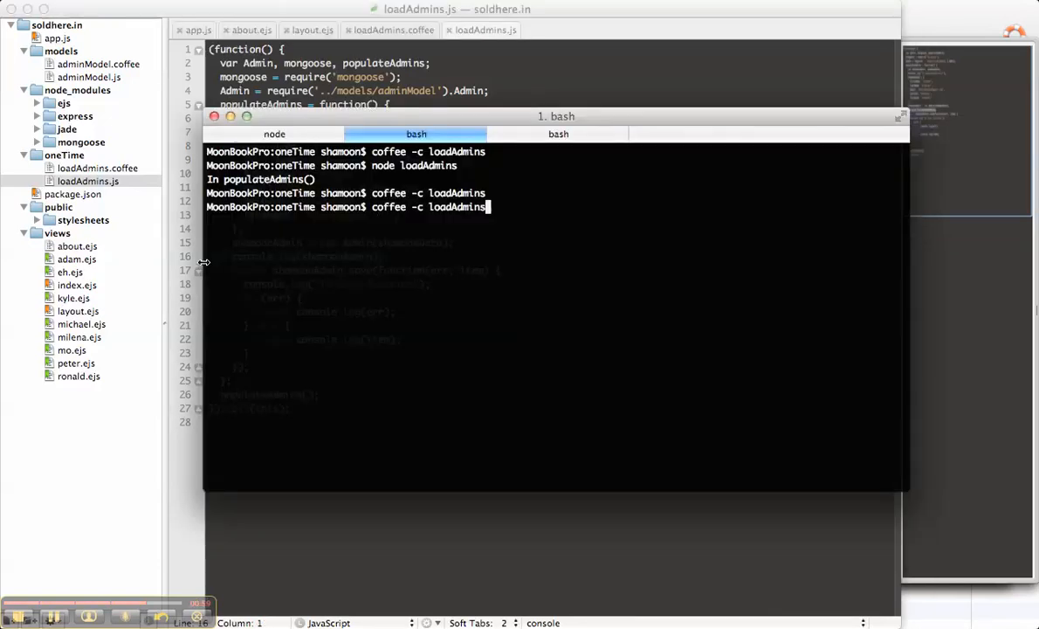
key(Return)
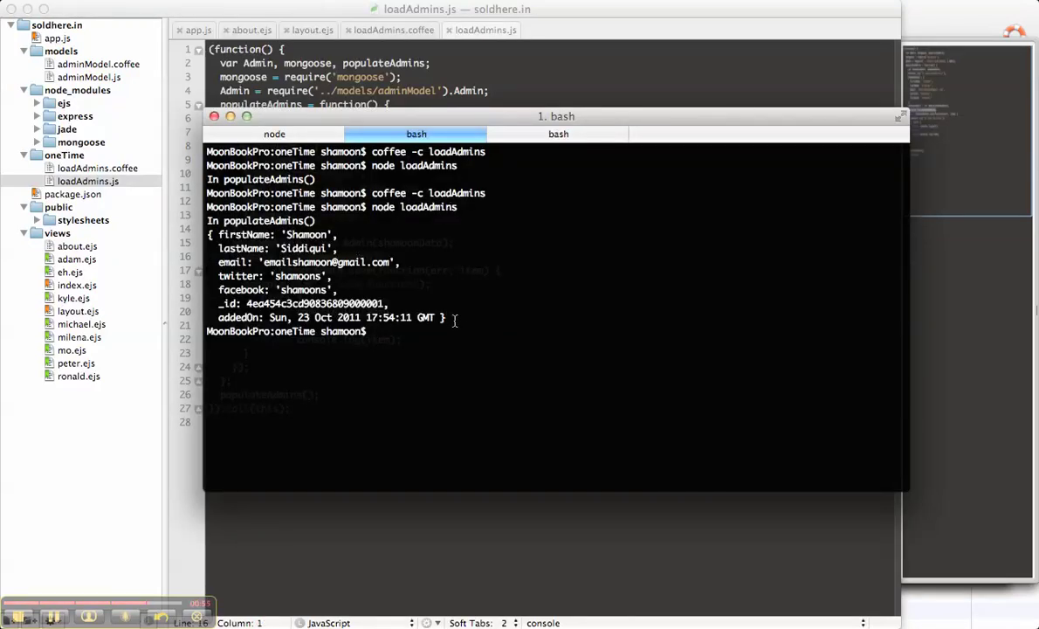
key(super+Tab)
Step: Paste the dsn = "mongodb://localhost/soldhere" and mongoose.connect lines below the requires
key(super+w)
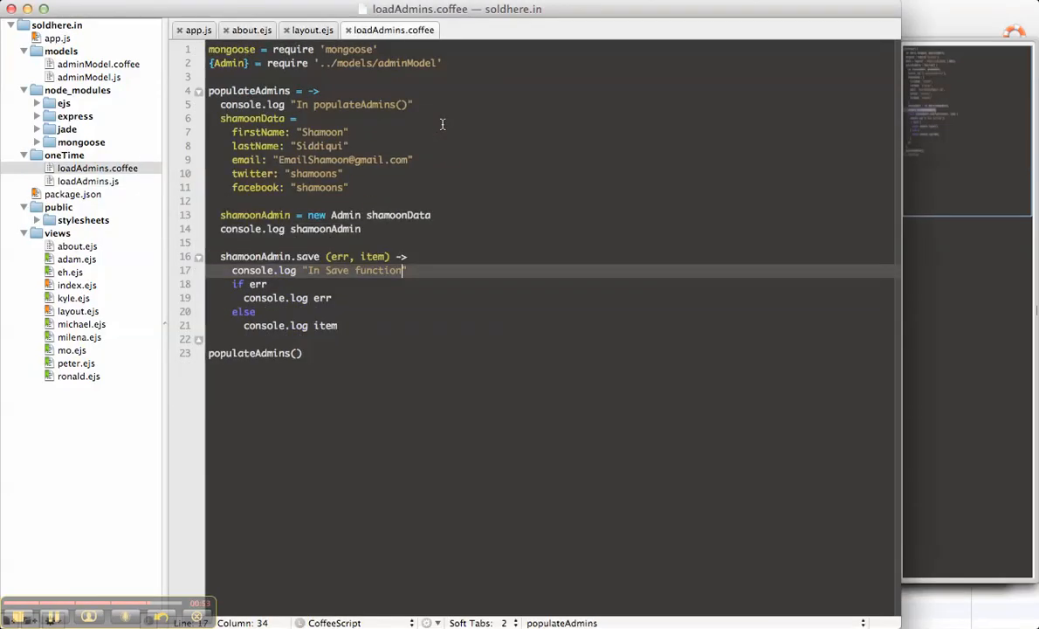
click(474, 65)
key(Return)
key(Return)
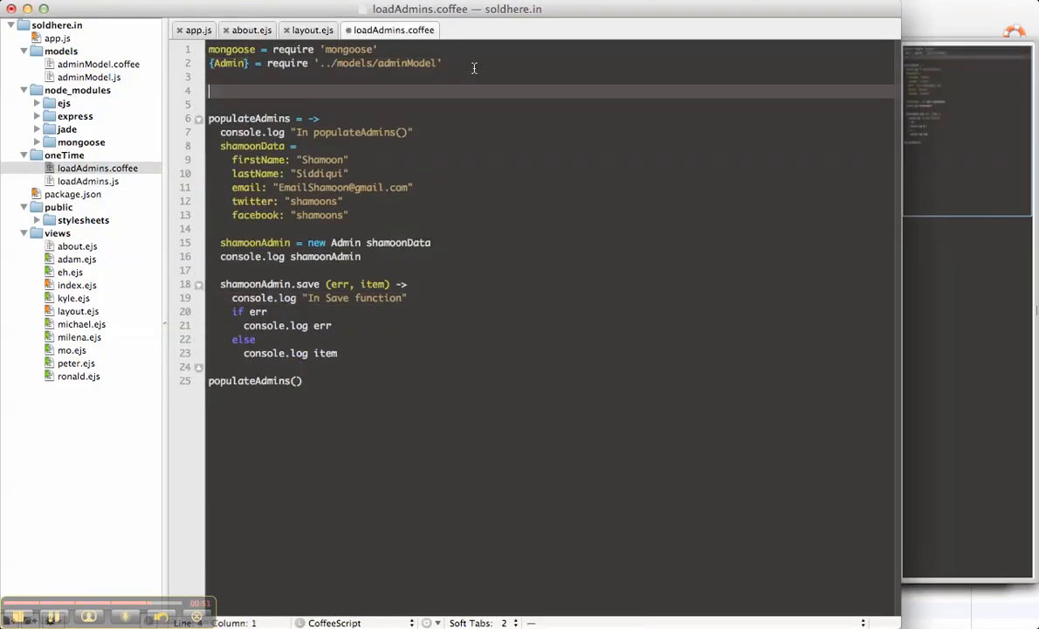
key(super+Tab)
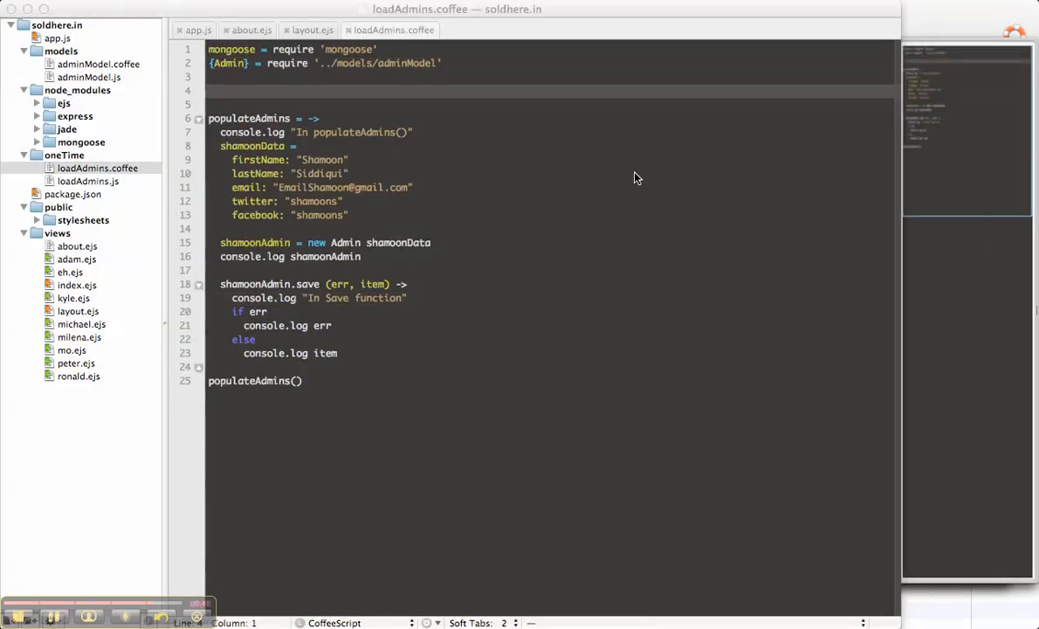
click(459, 112)
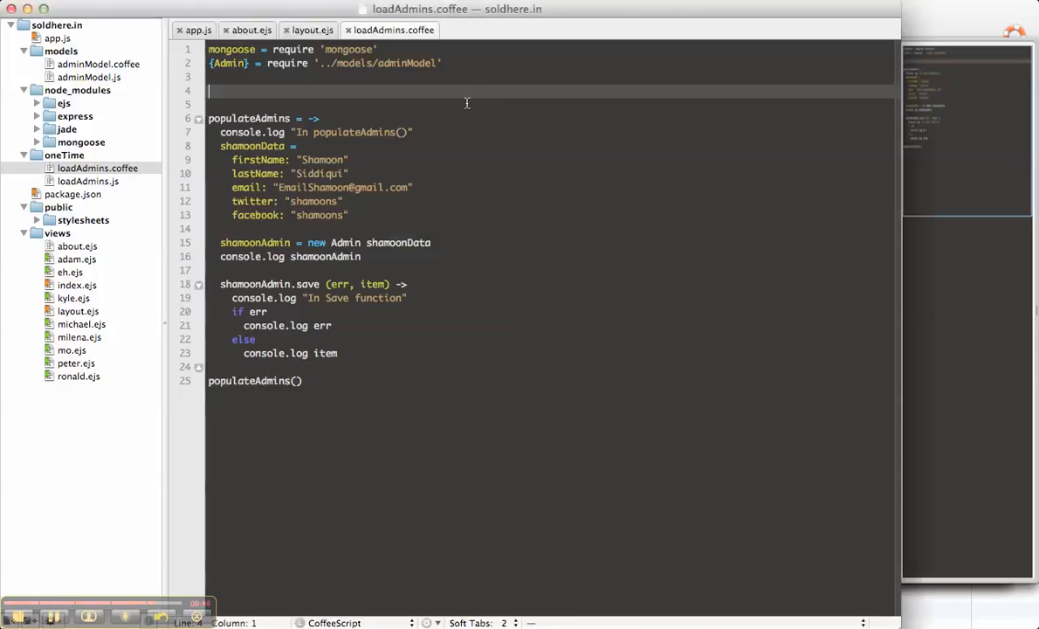
text(#dsn = "mongodb://localhost/localresponse" # Local mongoose.connect(dsn, (err) -> throw err if err))
Step: Tidy the connection code: uncomment the dsn line and fix spacing around it
click(471, 90)
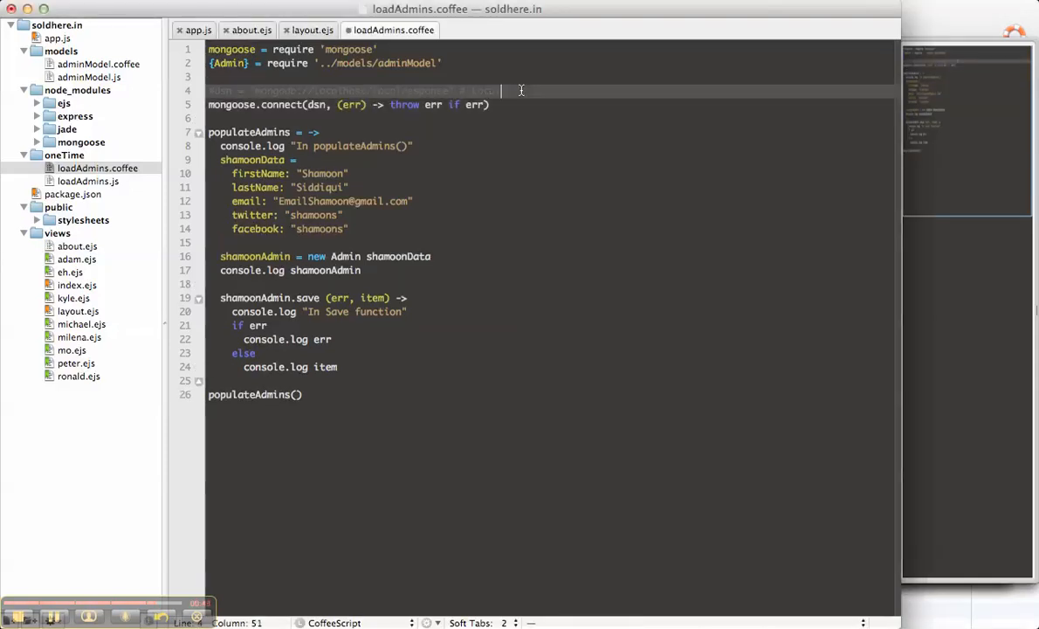
key(alt+Left)
key(shift+alt+Left)
text(db)
key(super+Left)
key(BackSpace)
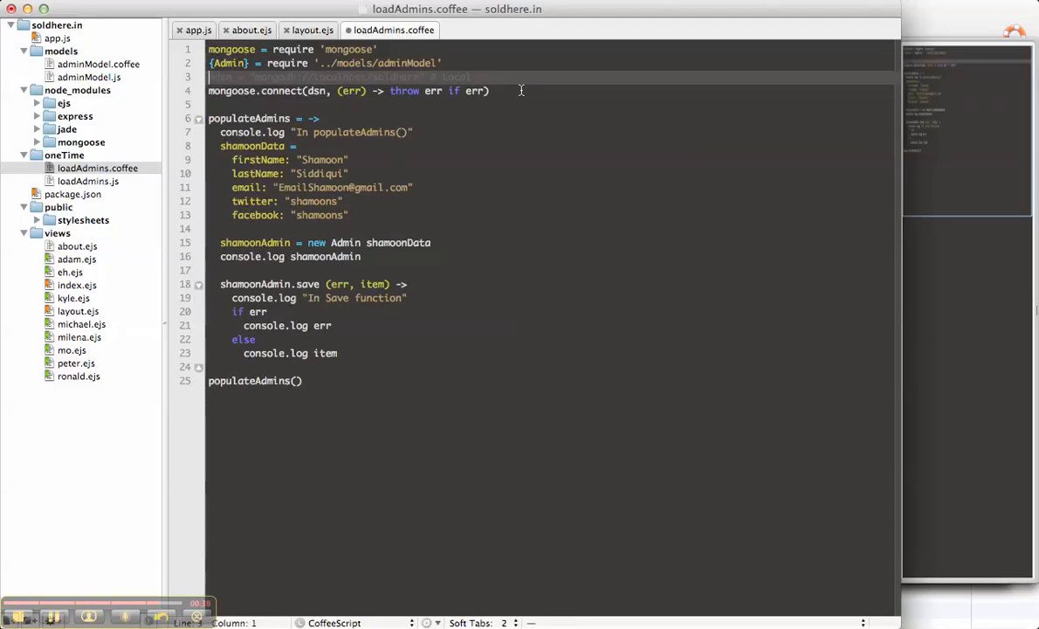
key(super+slash)
key(Return)
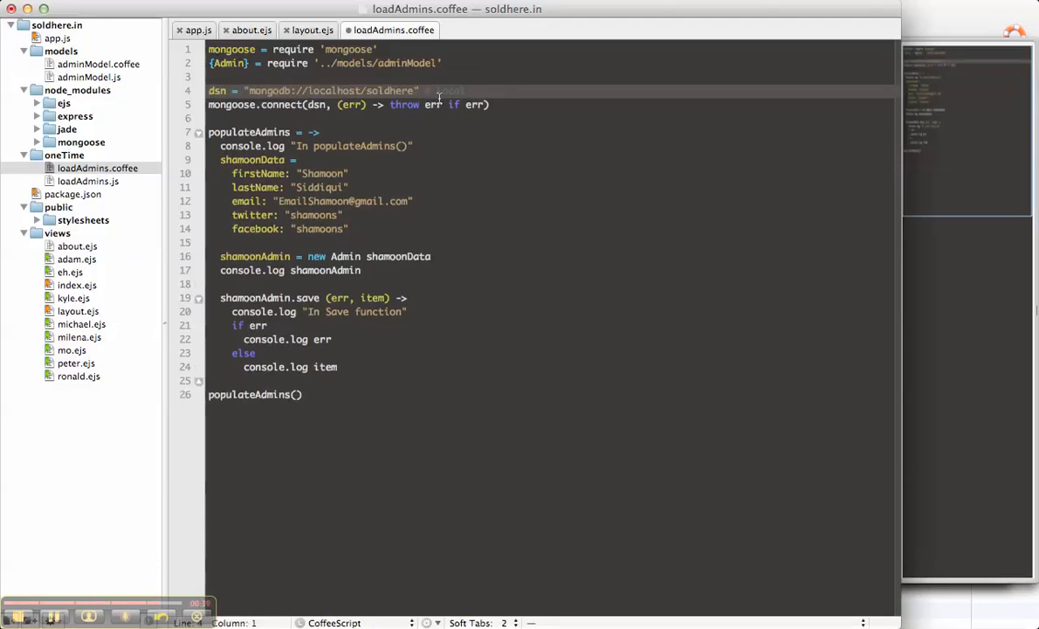
click(327, 91)
Step: Delete the "In Save function" and new-admin debug console.log lines
click(427, 311)
key(shift+super+Left)
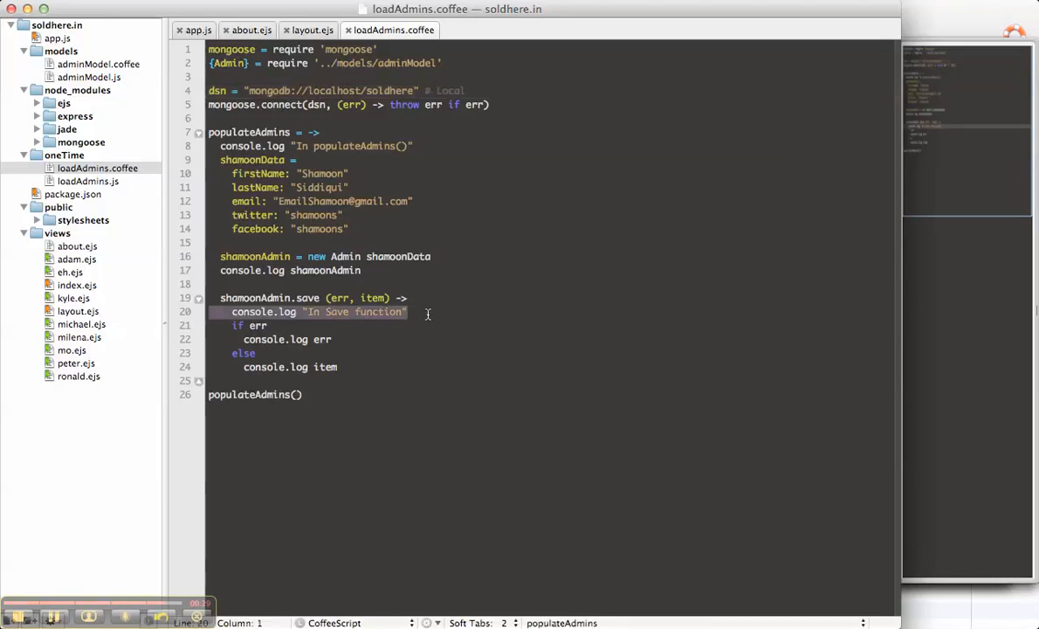
key(BackSpace)
key(BackSpace)
key(Up)
key(Up)
key(shift+super+Left)
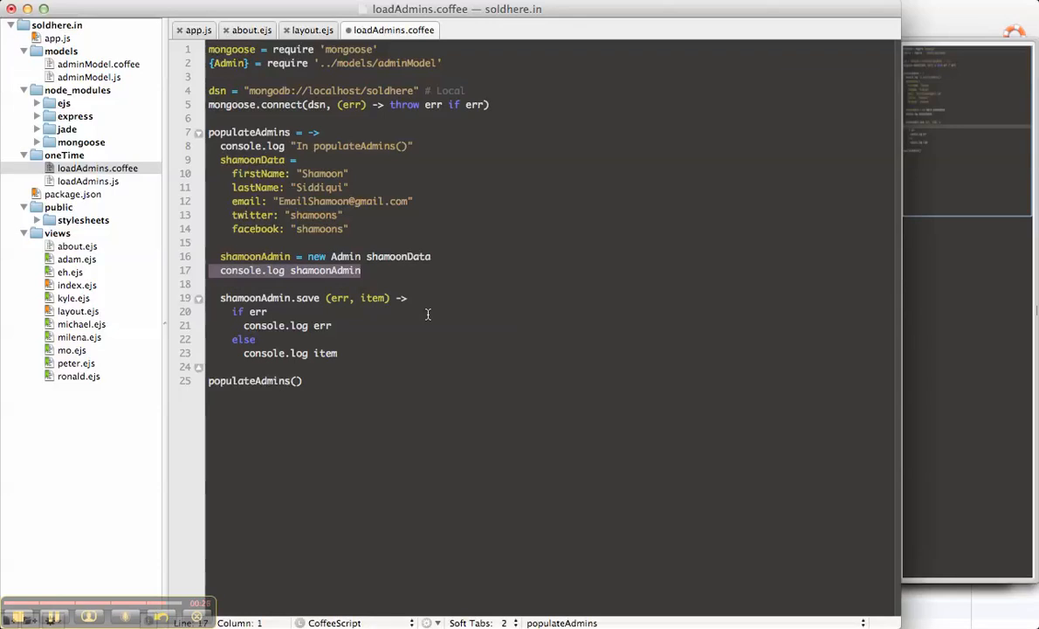
key(BackSpace)
key(BackSpace)
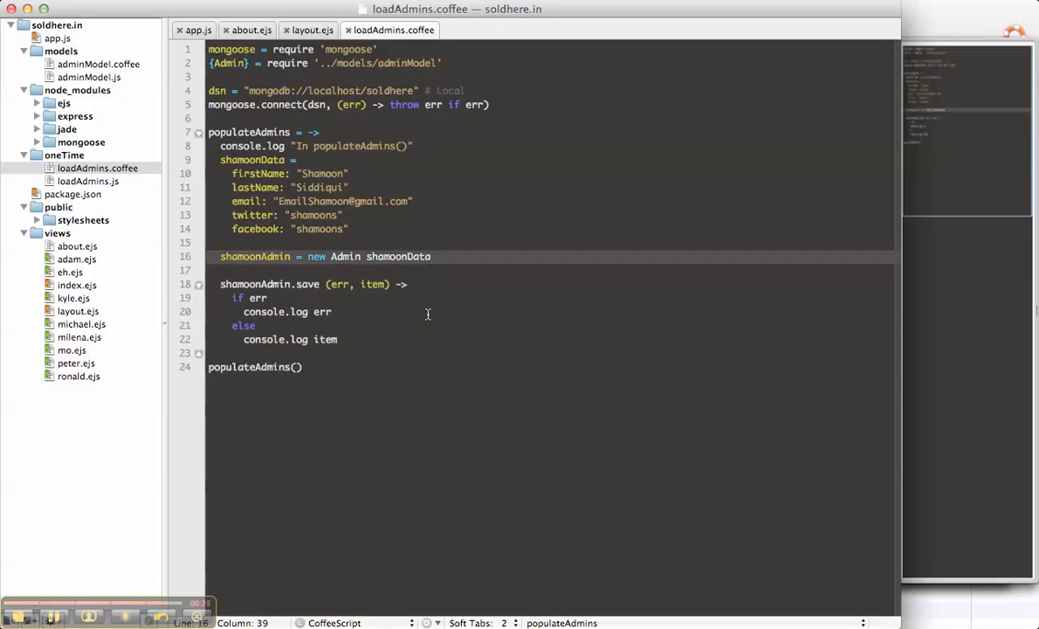
Step: Recompile and rerun loadAdmins in iTerm, saving another Shamoon admin
key(super+Tab)
key(super+Tab)
key(super+Tab)
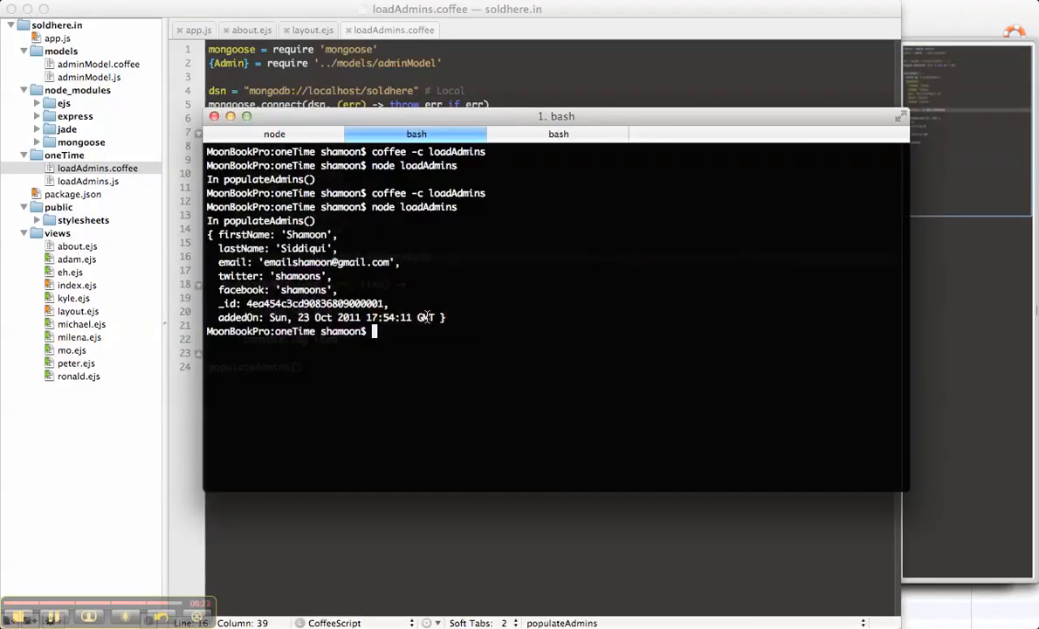
key(Up)
key(Up)
key(Return)
key(Up)
key(Up)
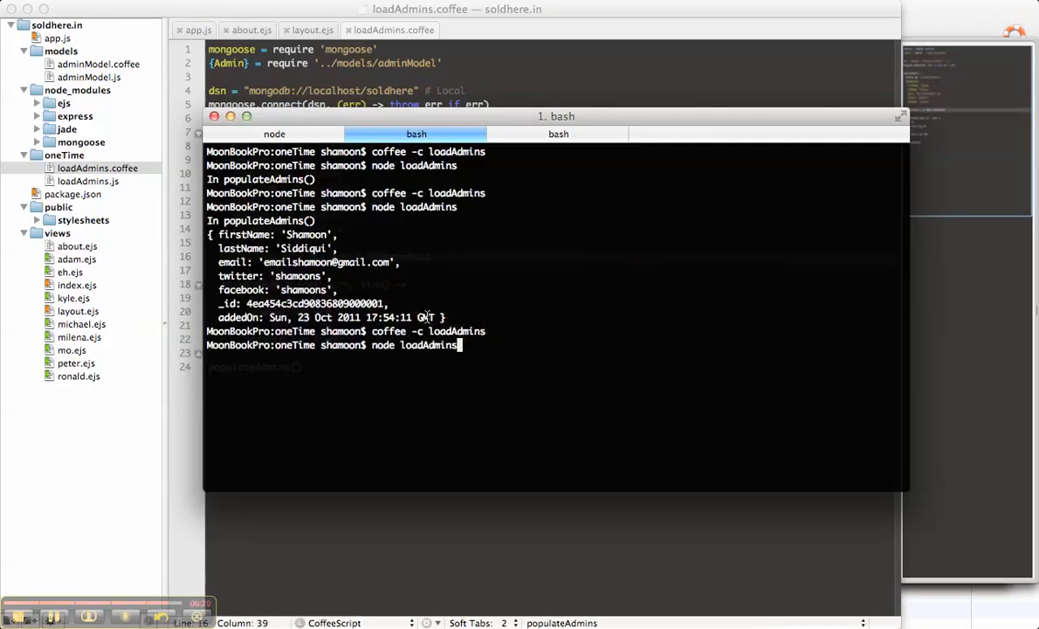
key(Return)
key(super+Tab)
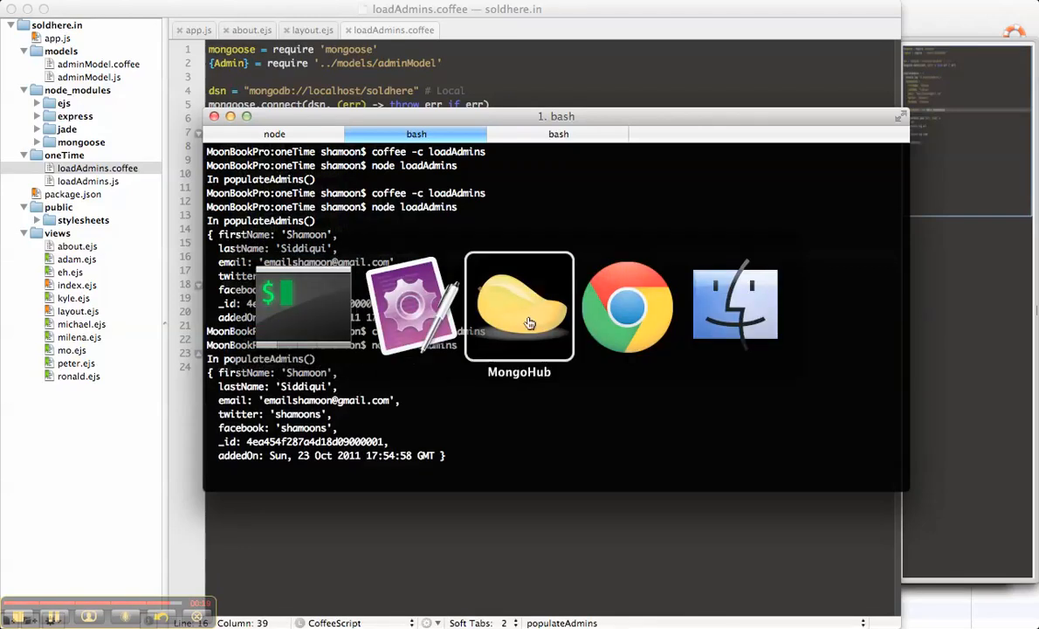
Step: Query the soldhere admin collection in MongoHub, returning the saved Shamoon document
click(40, 121)
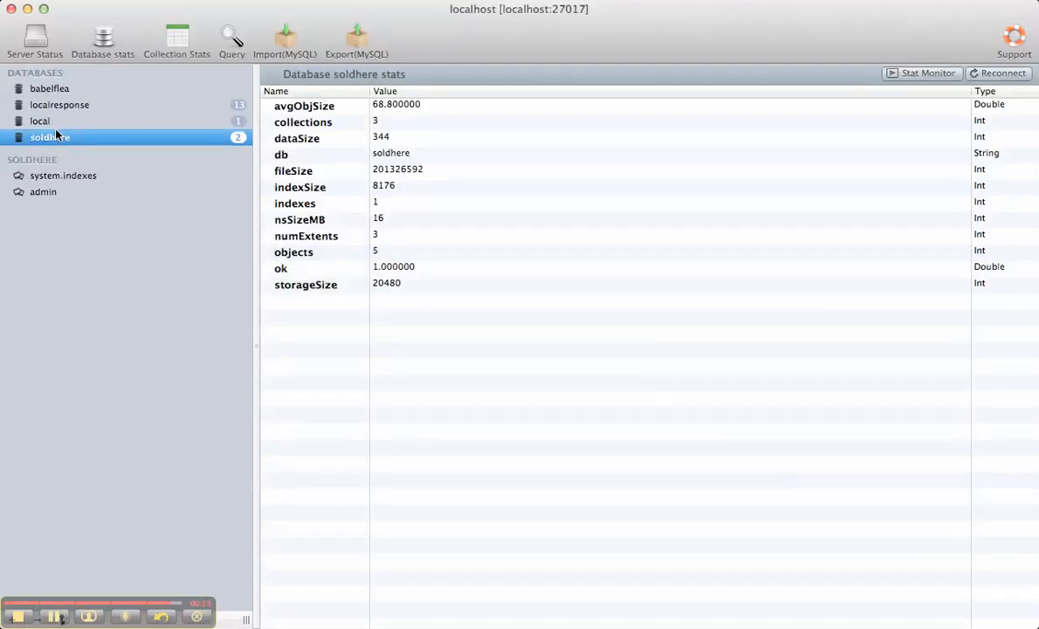
click(44, 191)
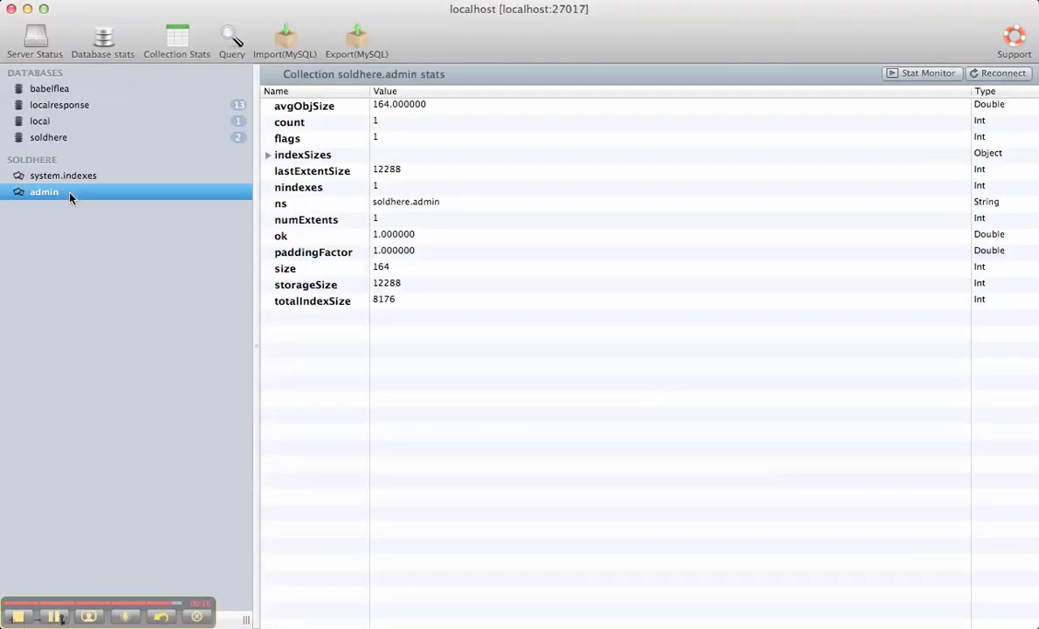
click(232, 37)
click(503, 346)
drag(489, 245, 492, 99)
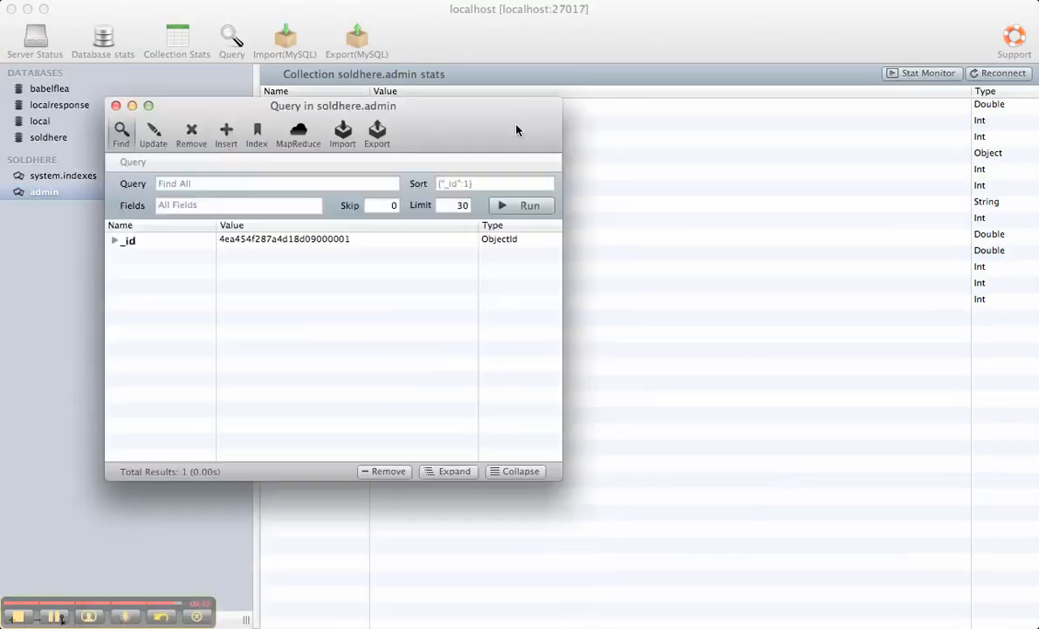
Step: Expand the document to inspect its _id, addedOn and other fields, then close the query window
click(131, 233)
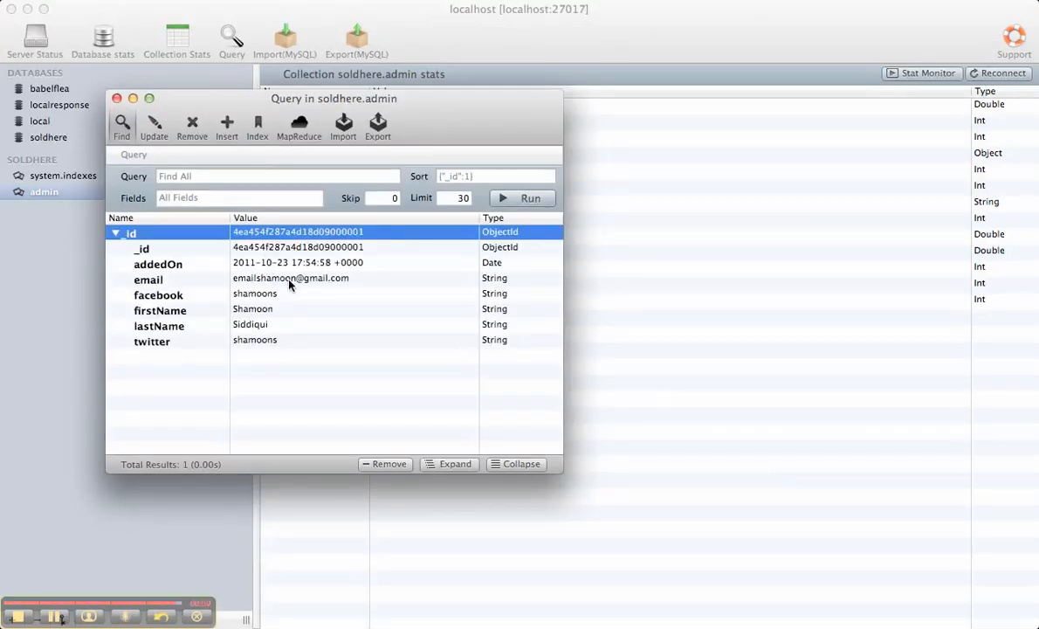
click(371, 264)
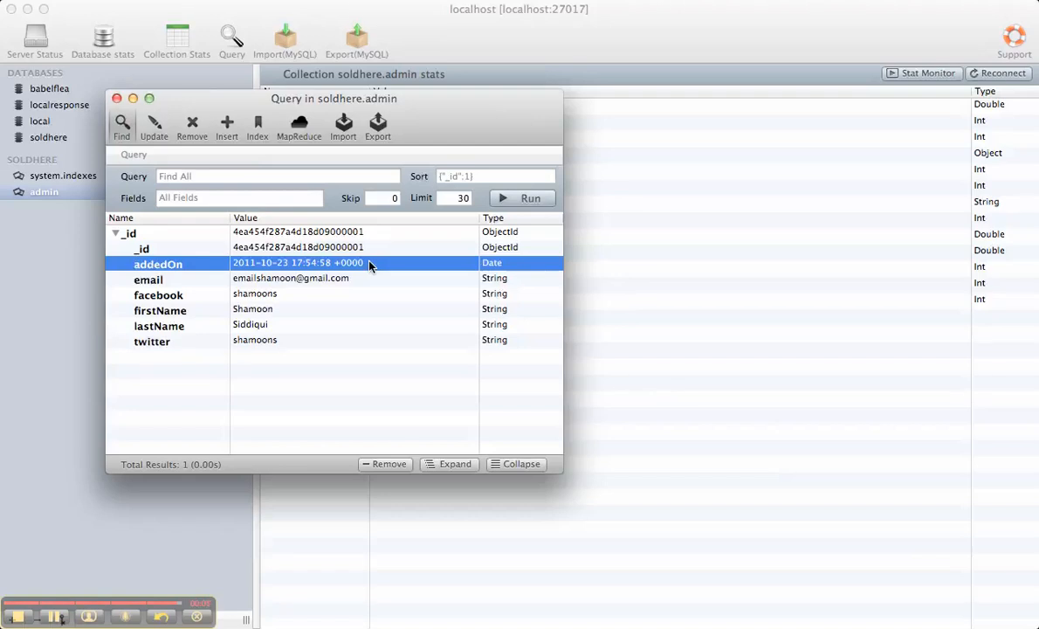
click(319, 248)
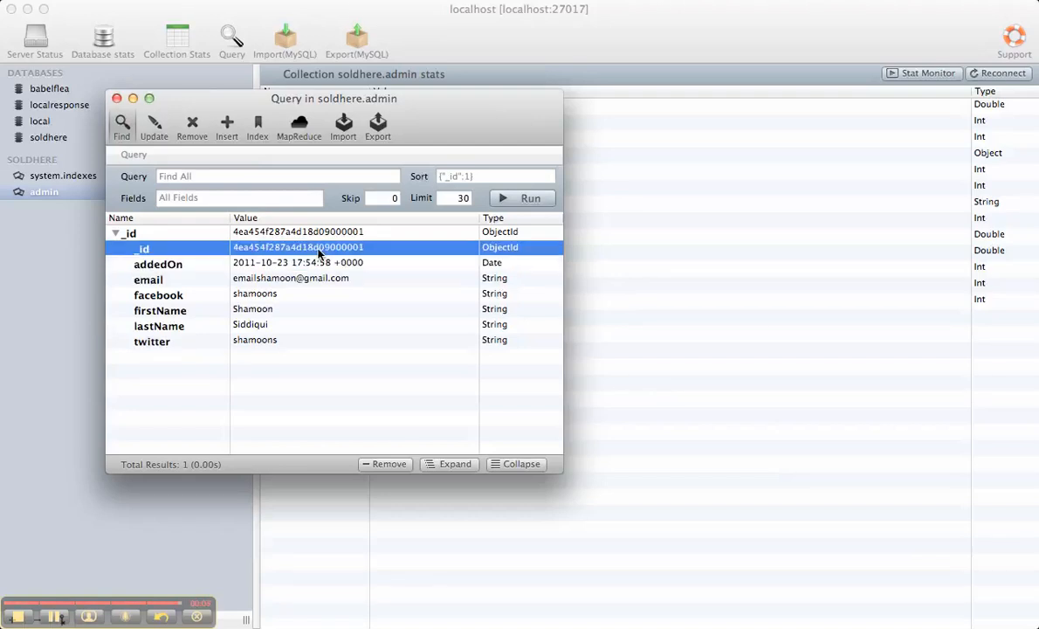
click(117, 98)
key(super+Tab)
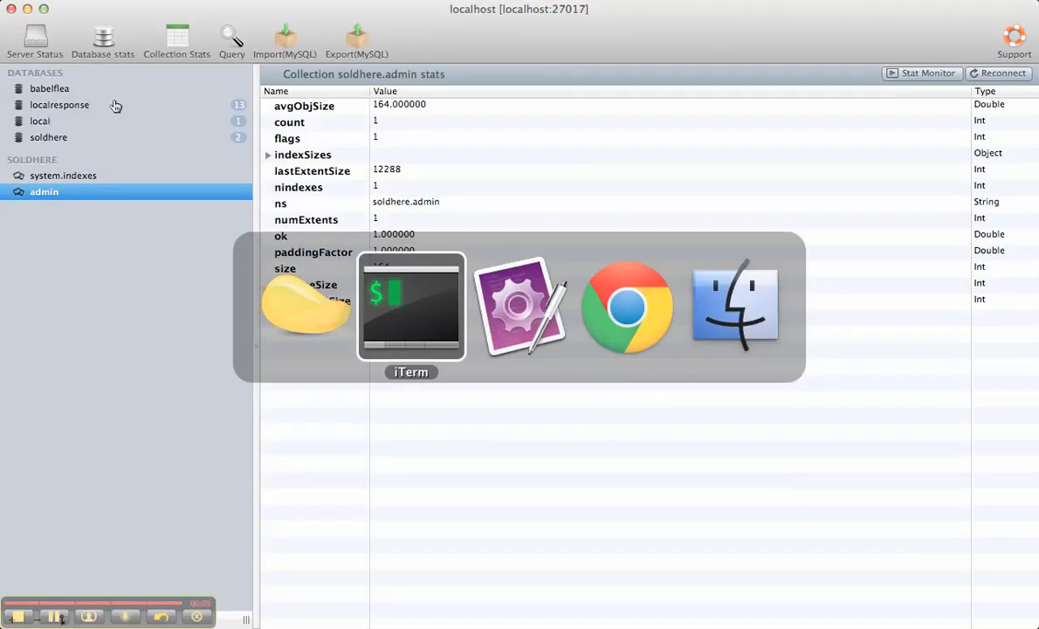